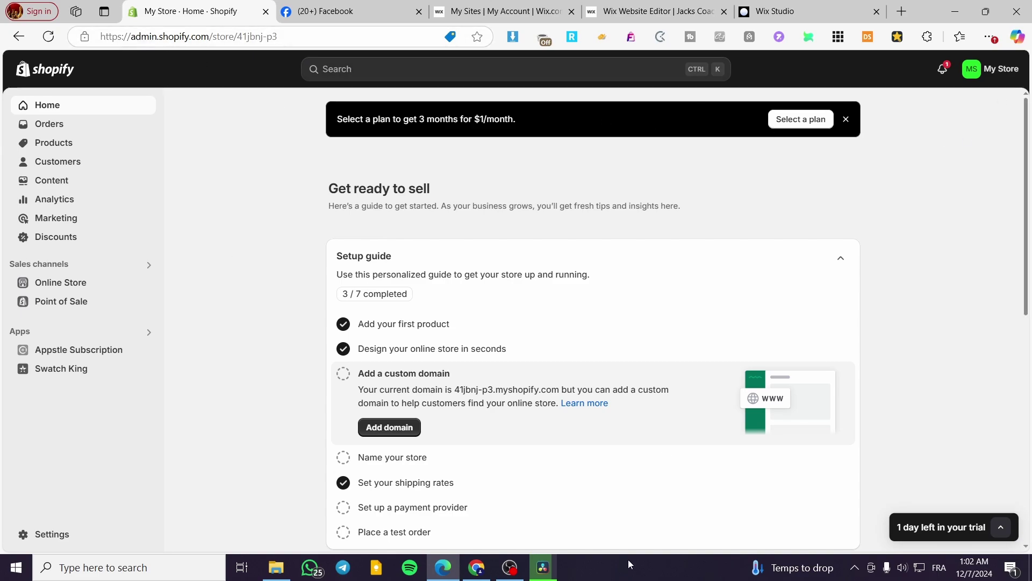
Step: Switch to Facebook, acting as the Smith'sclothing page, and open that page's professional dashboard
click(317, 12)
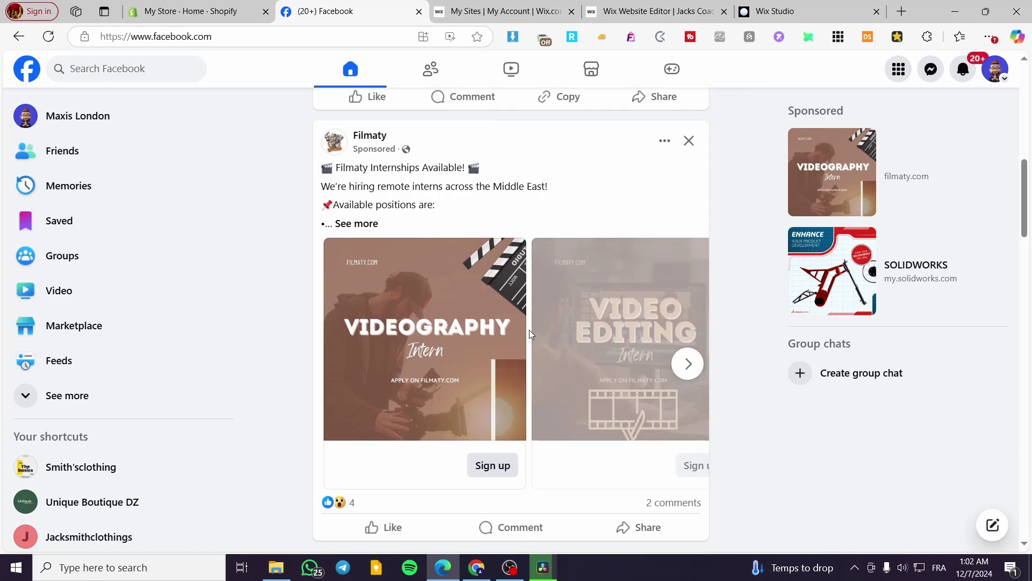
click(995, 70)
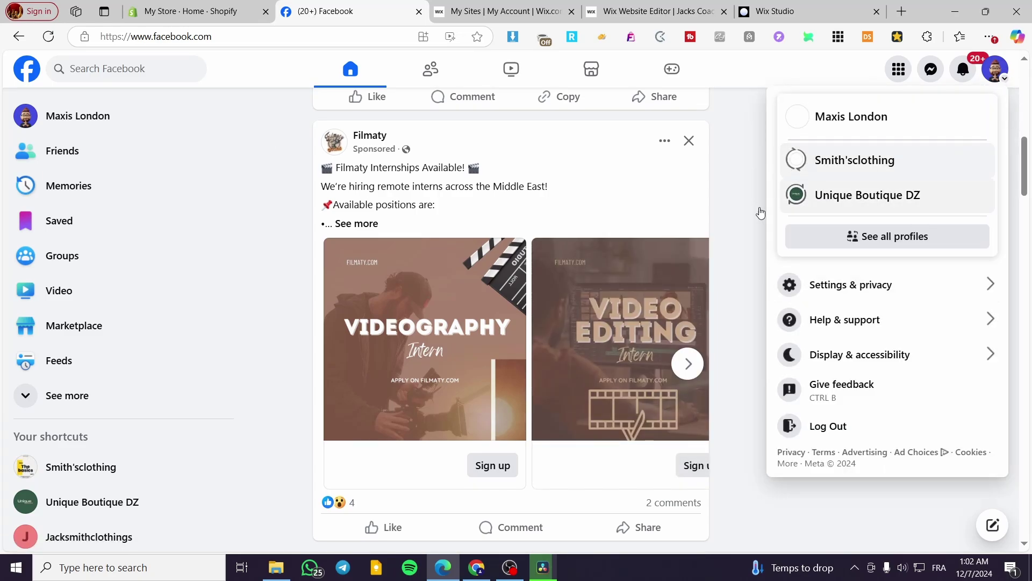
click(909, 194)
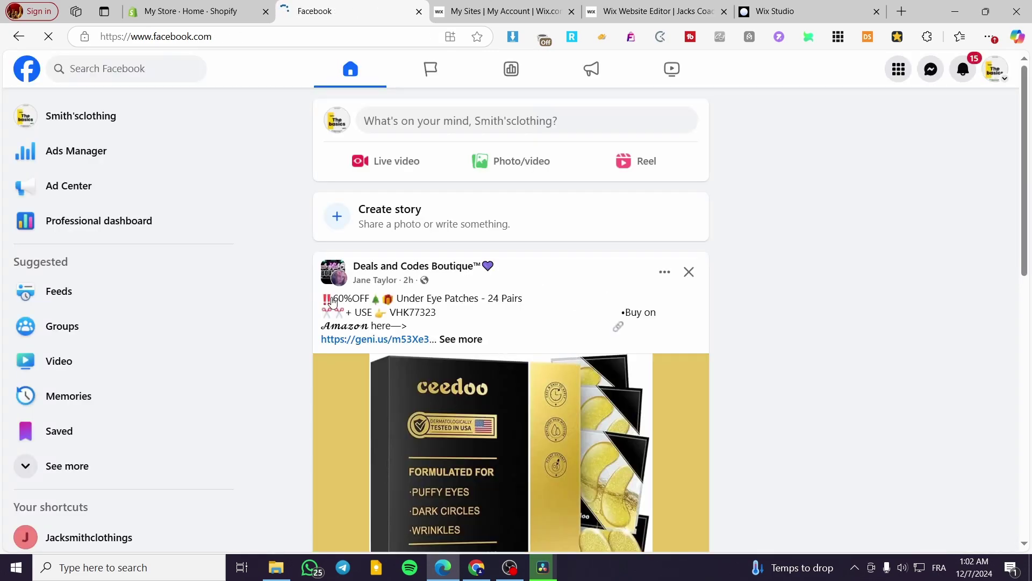
click(97, 225)
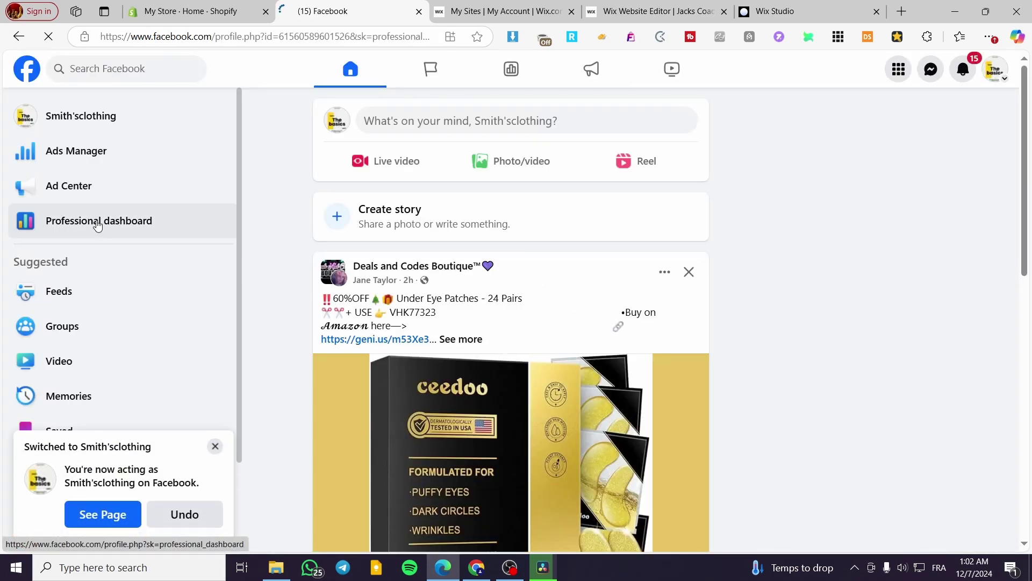
click(215, 447)
Step: Open Meta Business Suite for the Smith'sclothing page and close the leftover Facebook dashboard page
scroll(148, 314, down, 1)
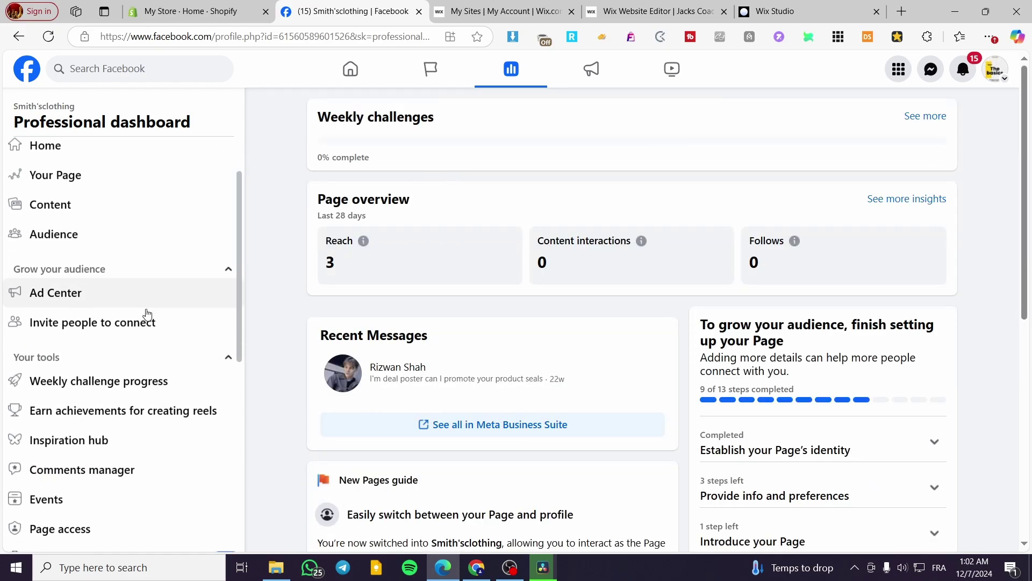
scroll(148, 314, down, 6)
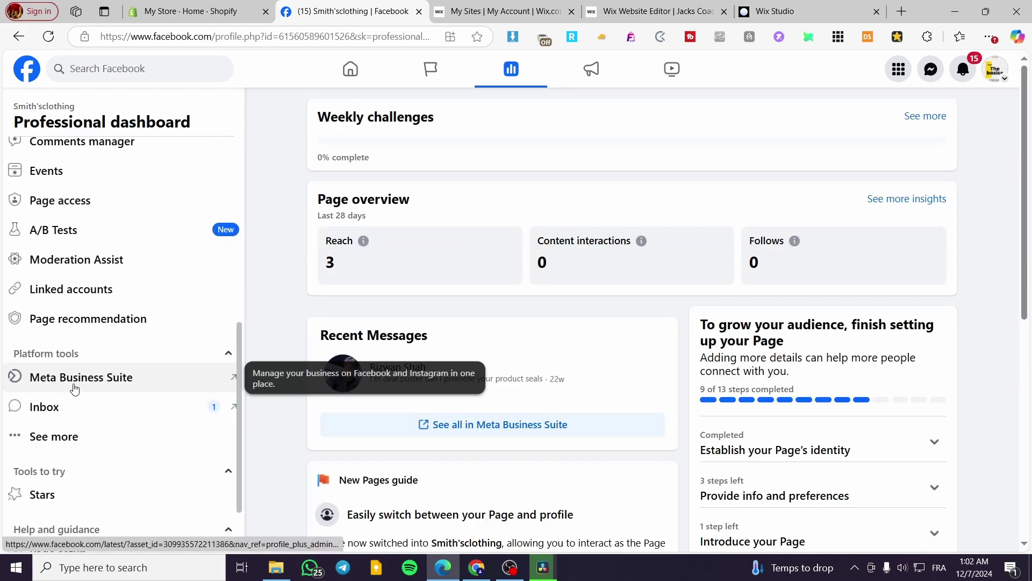
click(74, 388)
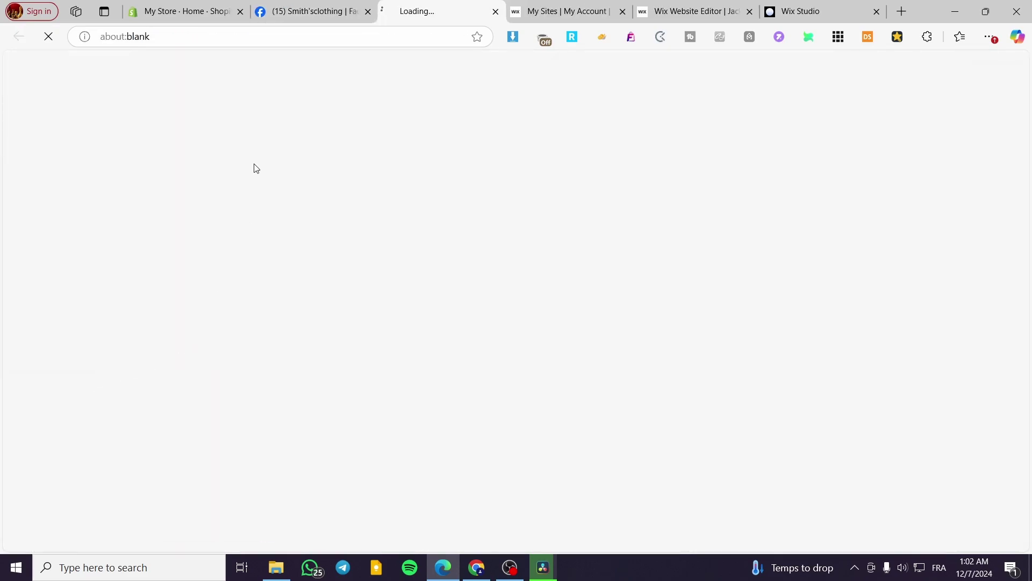
click(365, 12)
click(367, 12)
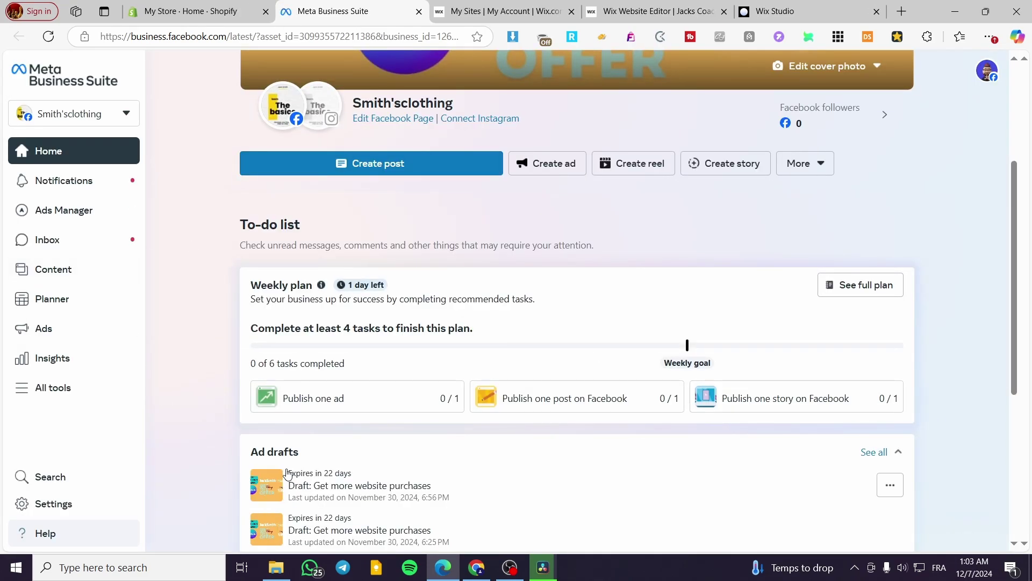
Step: Open Commerce from the Sell products and services tools in Meta Business Suite
click(79, 395)
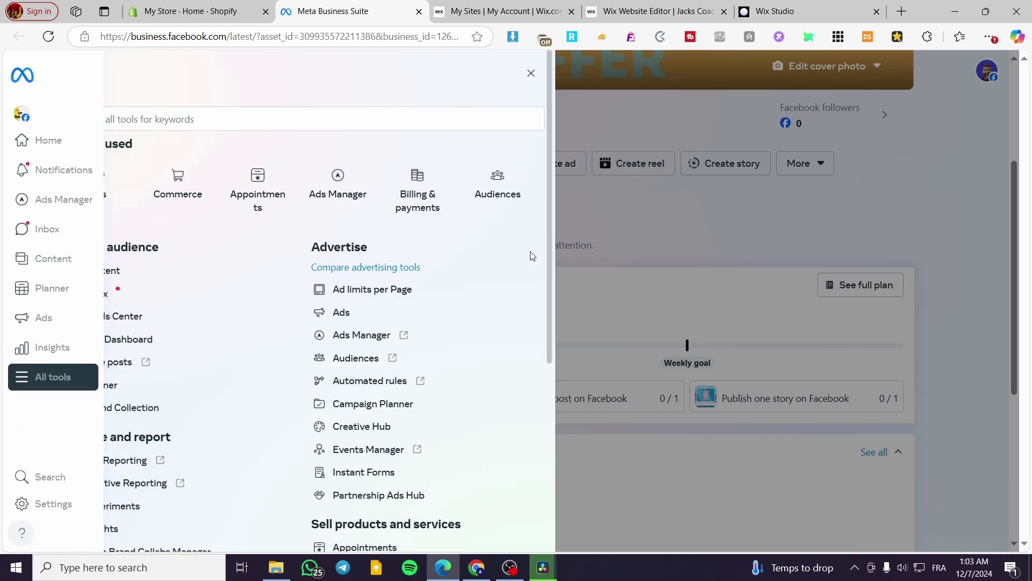
scroll(446, 278, down, 4)
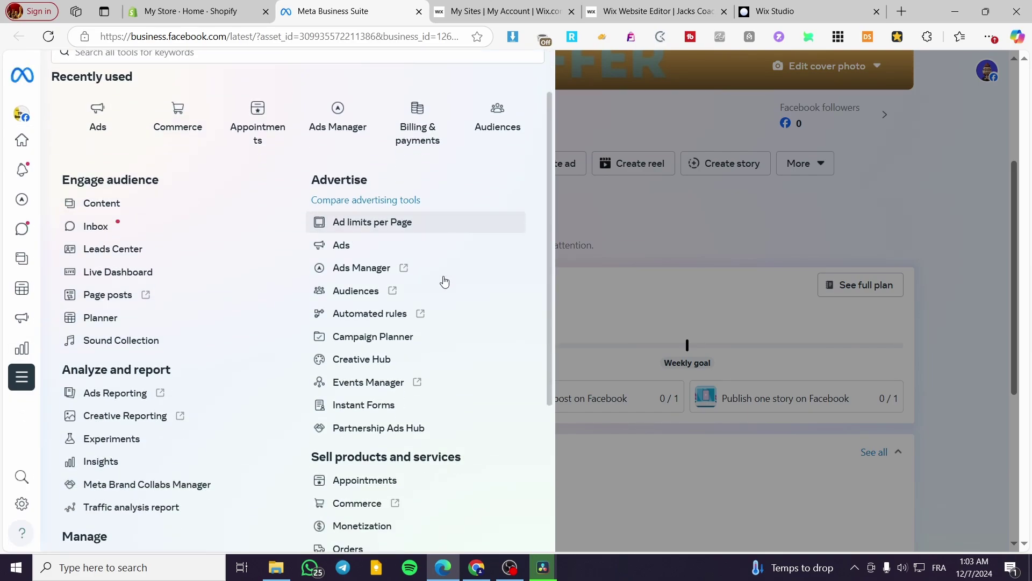
scroll(436, 383, down, 2)
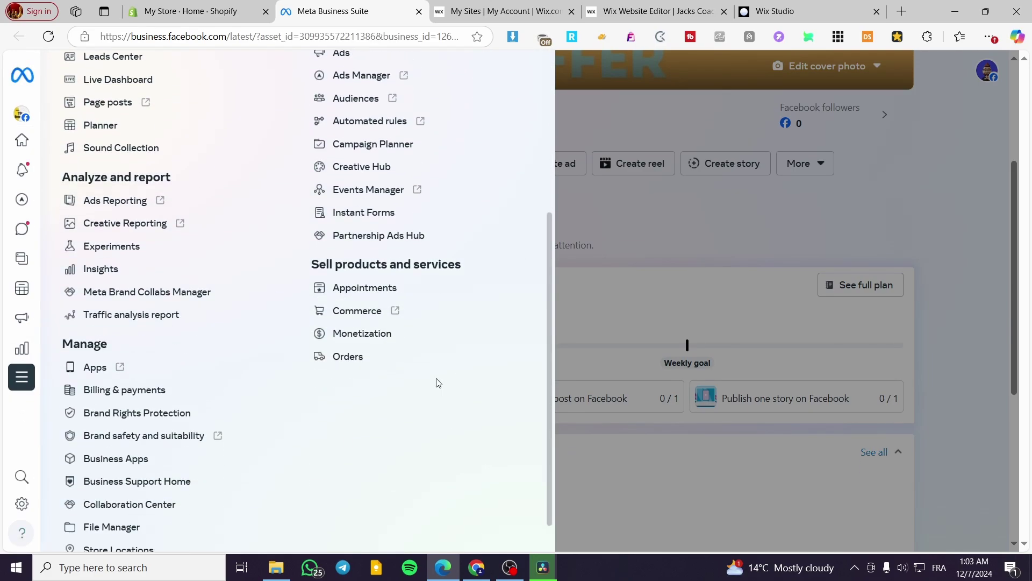
scroll(252, 430, up, 4)
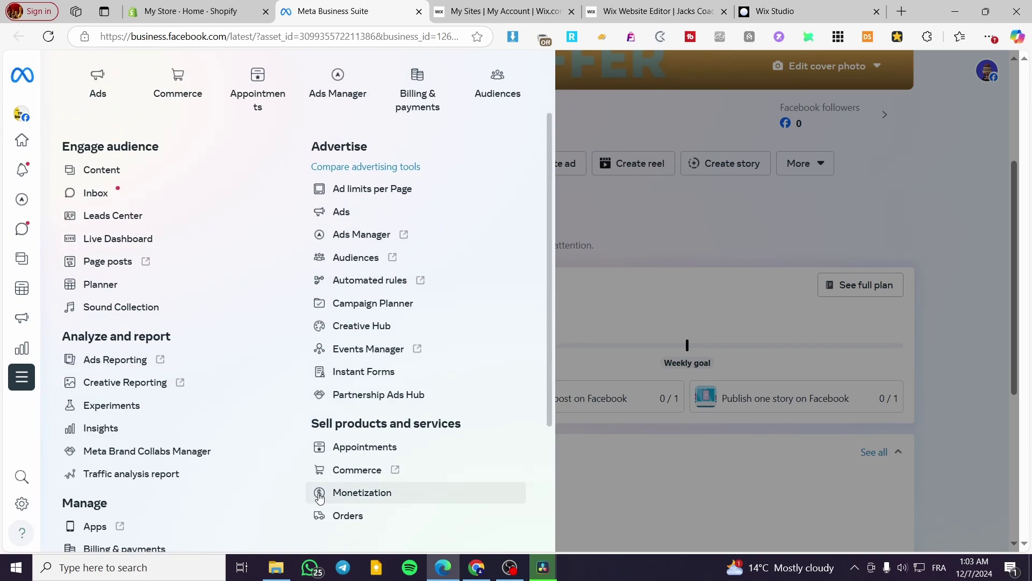
scroll(341, 456, down, 4)
click(366, 267)
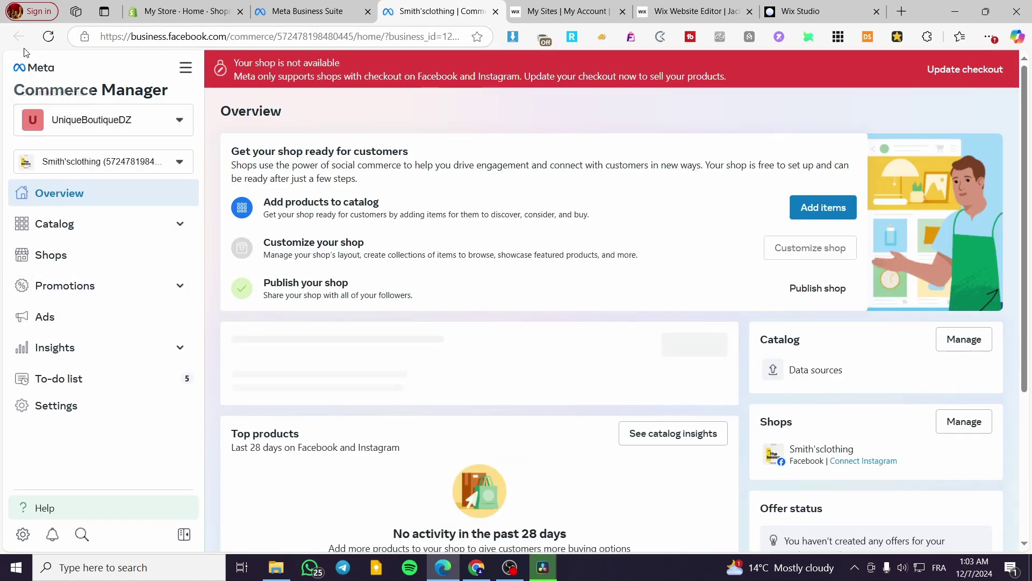
Step: Go from Commerce Manager to Events Manager and view the data sources of the UniqueBoutiqueDZ business
click(184, 67)
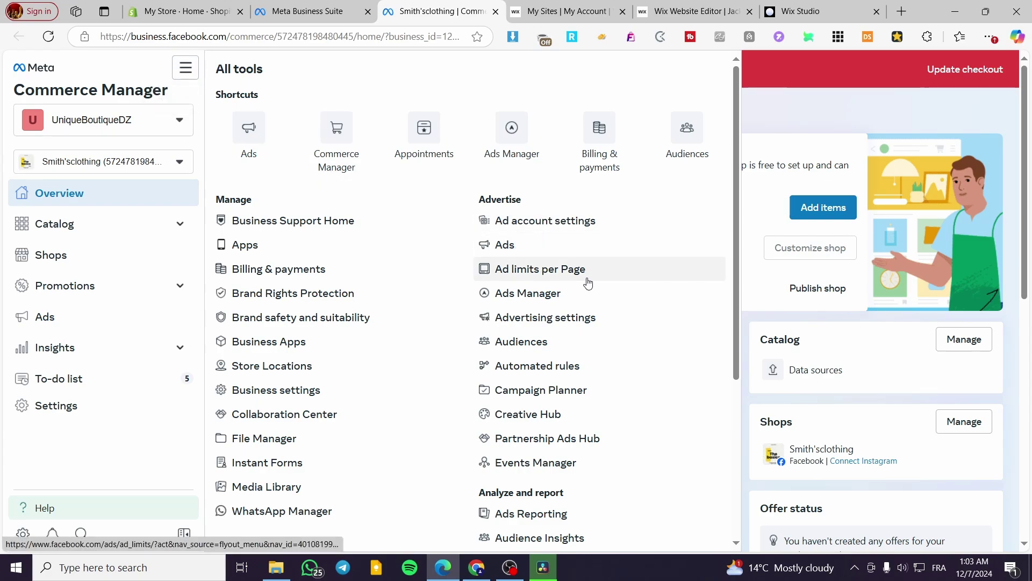
scroll(586, 283, down, 4)
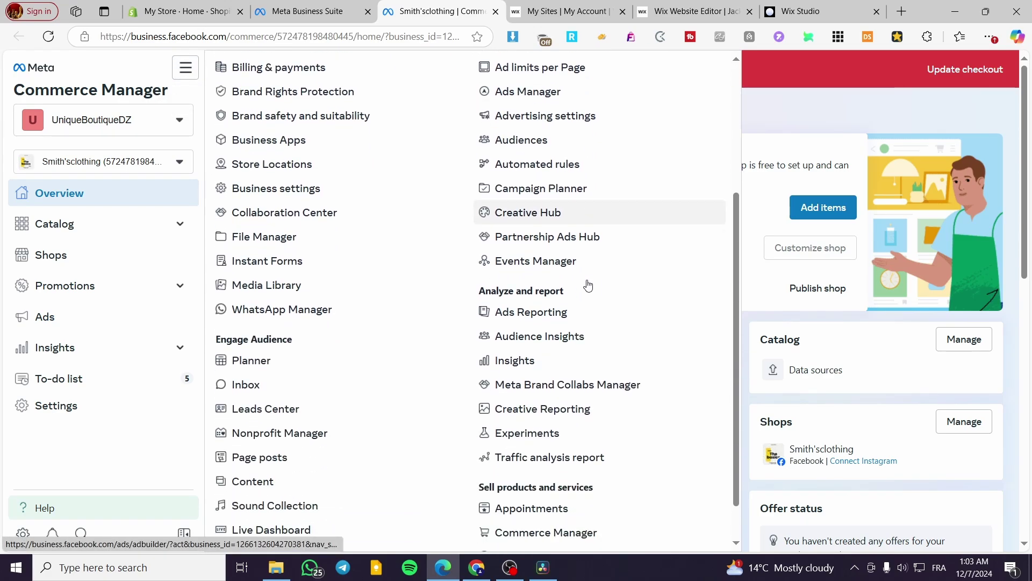
click(515, 266)
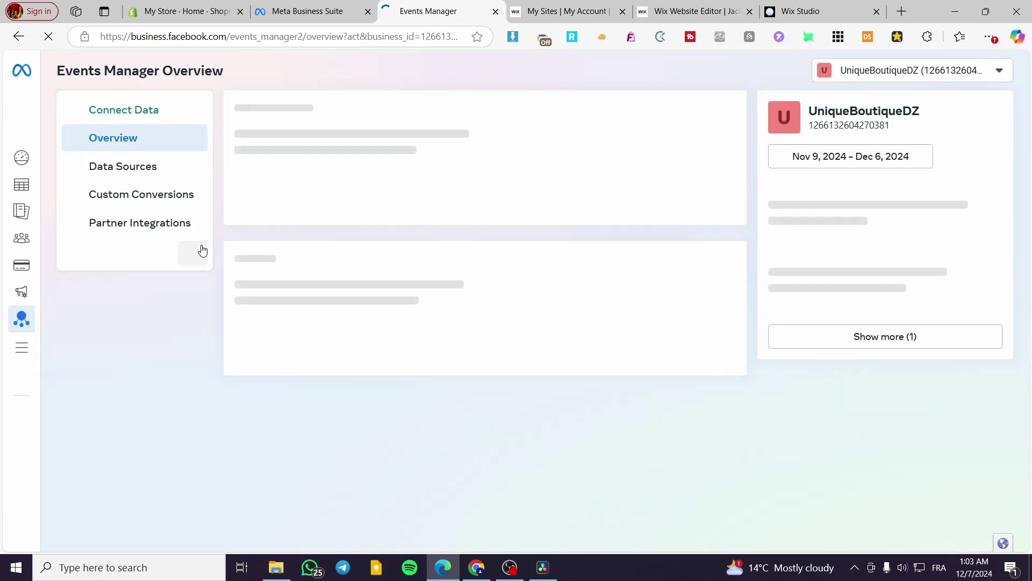
click(137, 169)
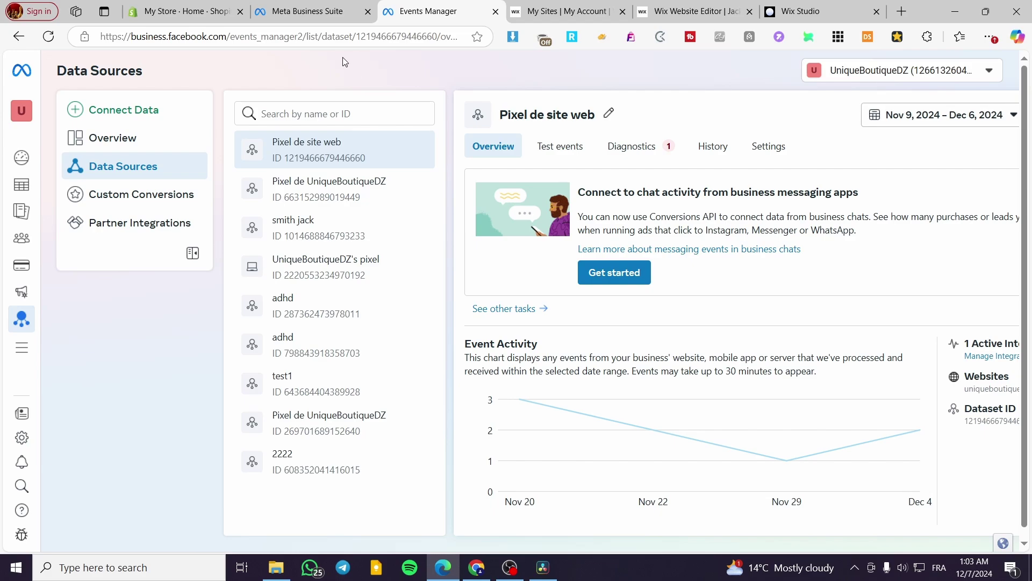
Step: Return to the Shopify admin, search the Shopify App Store for "Facebook" and open the Facebook & Instagram app listing
click(204, 10)
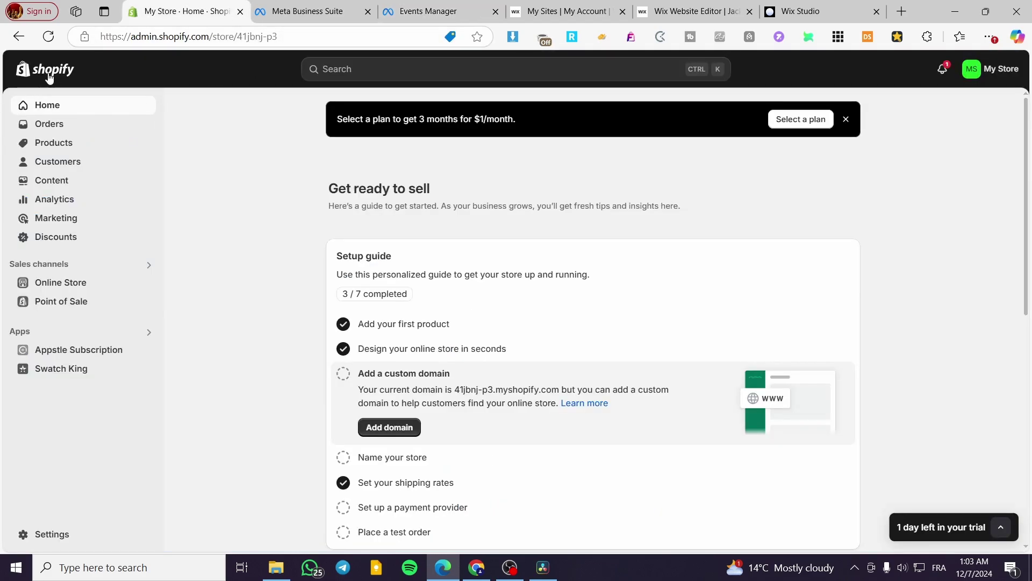
click(358, 70)
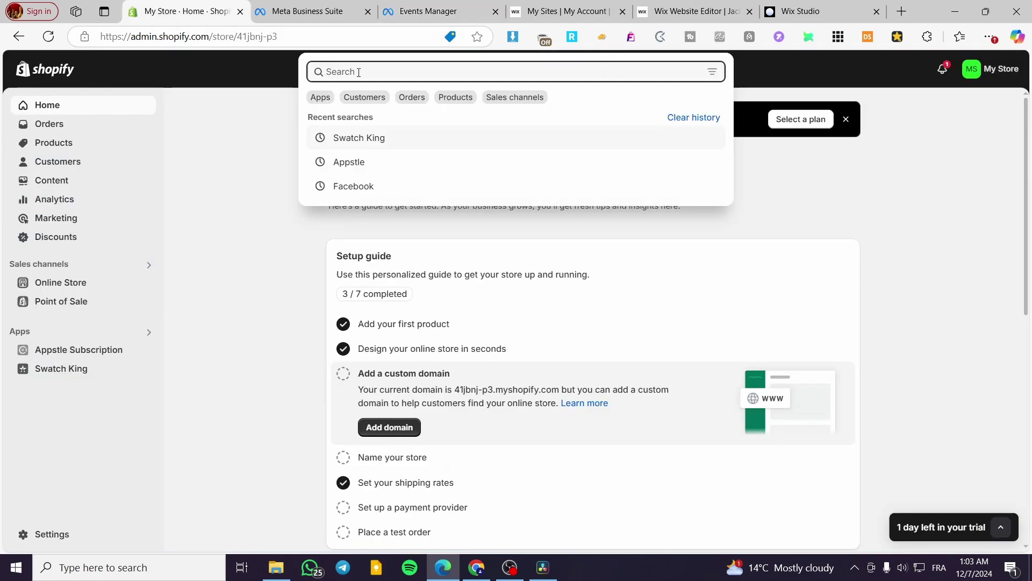
text(F)
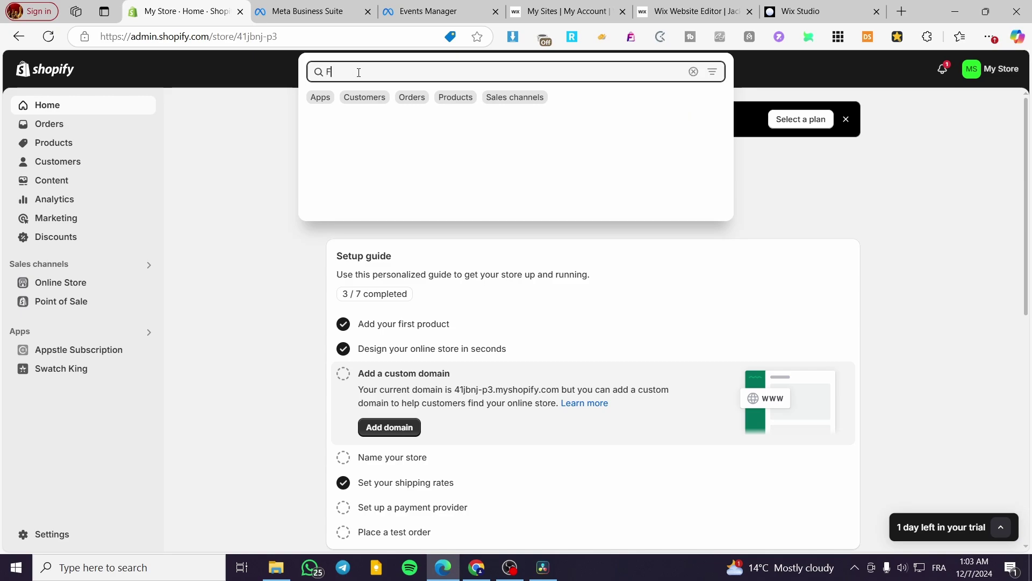
text(acebook)
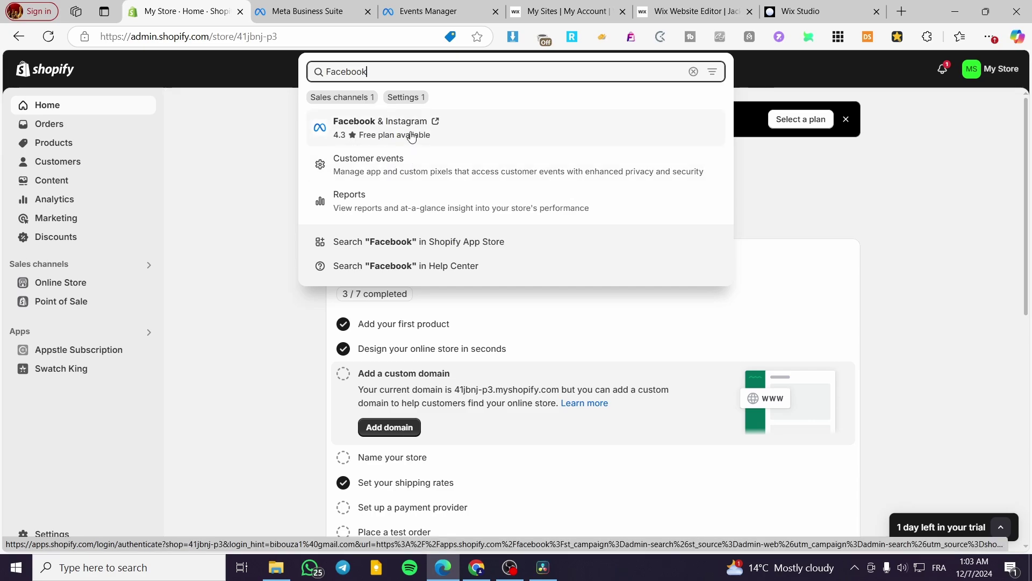
click(377, 241)
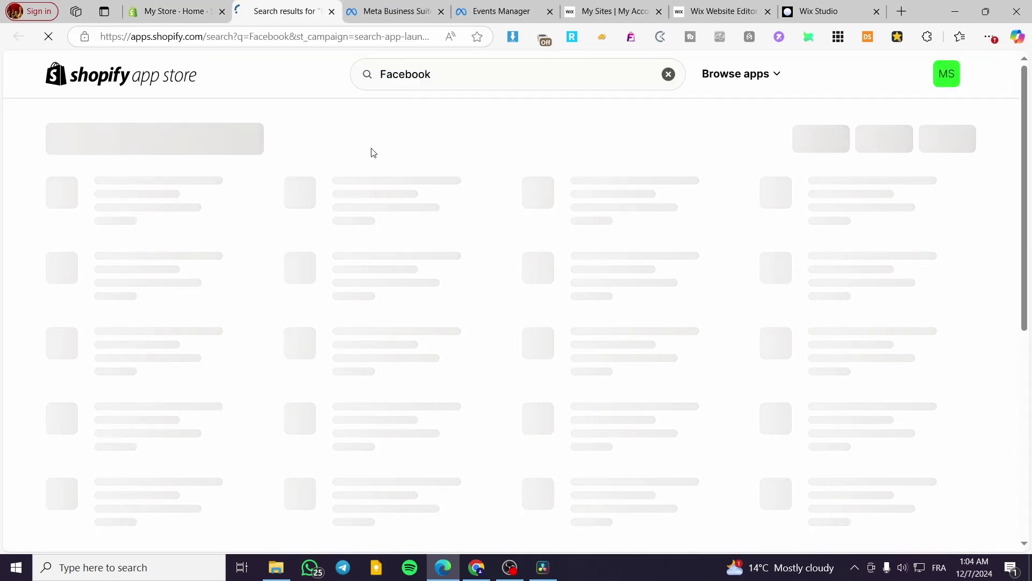
click(121, 219)
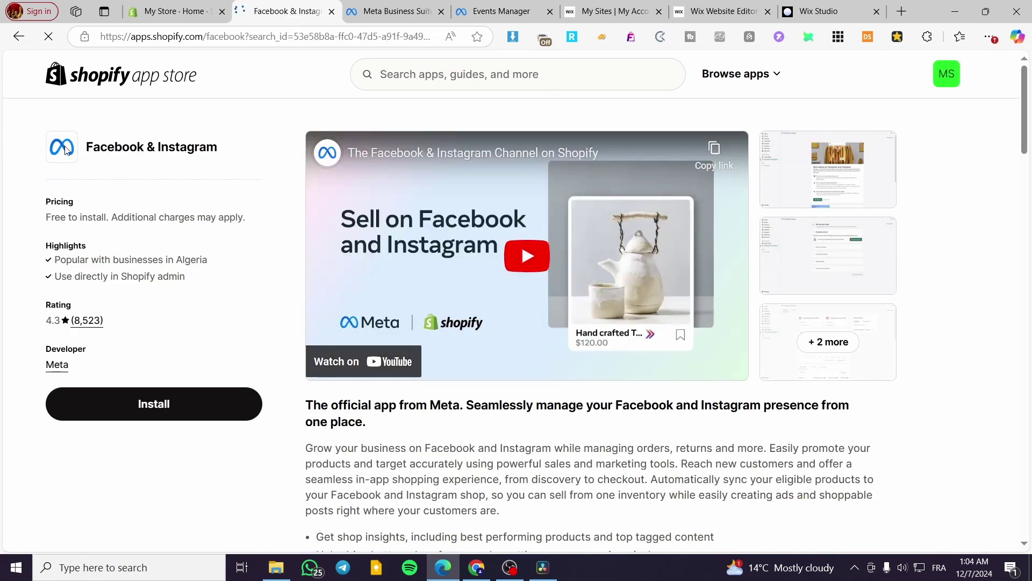
Step: Install the Facebook & Instagram app in the Shopify store and pin it to the navigation
click(154, 403)
click(305, 12)
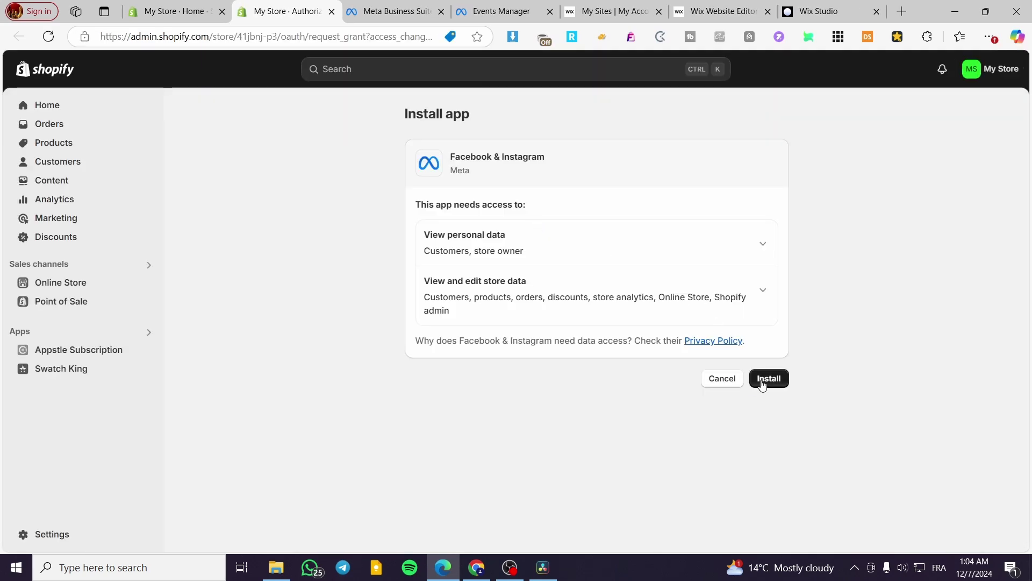
click(763, 381)
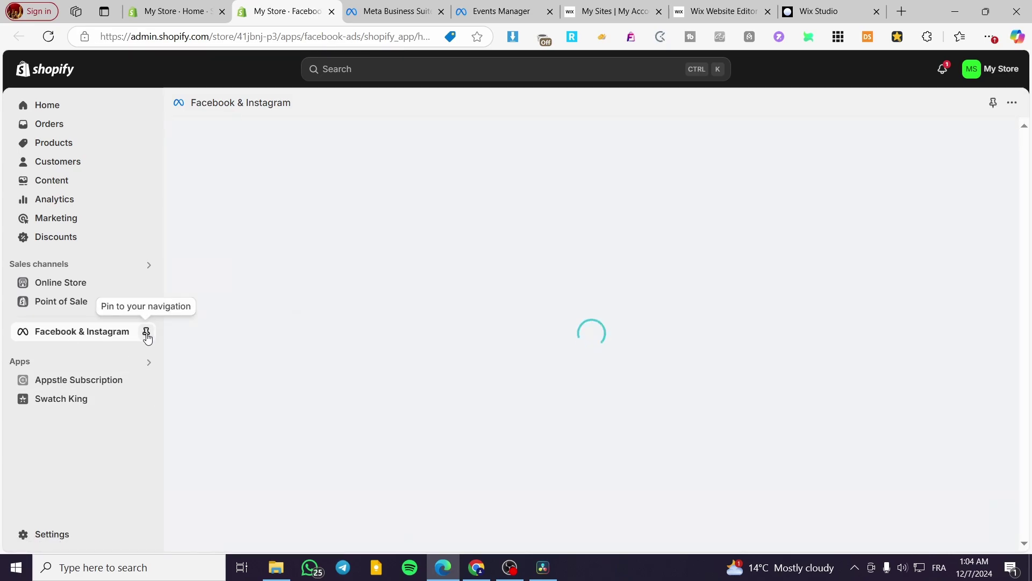
click(145, 332)
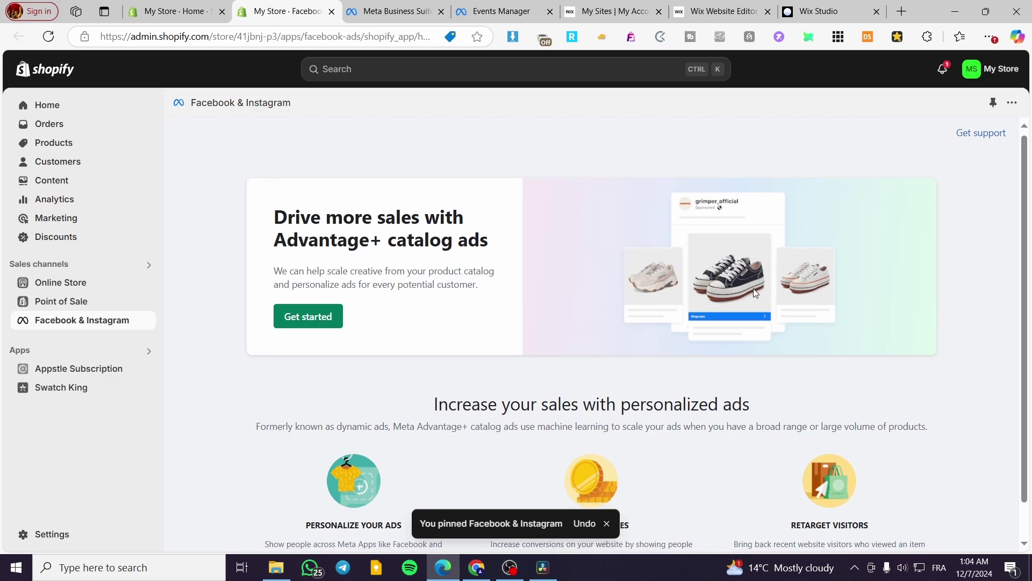
Step: Start the Facebook and Instagram ads setup, connecting the personal Facebook account and the UniqueBoutiqueDZ business portfolio
click(311, 323)
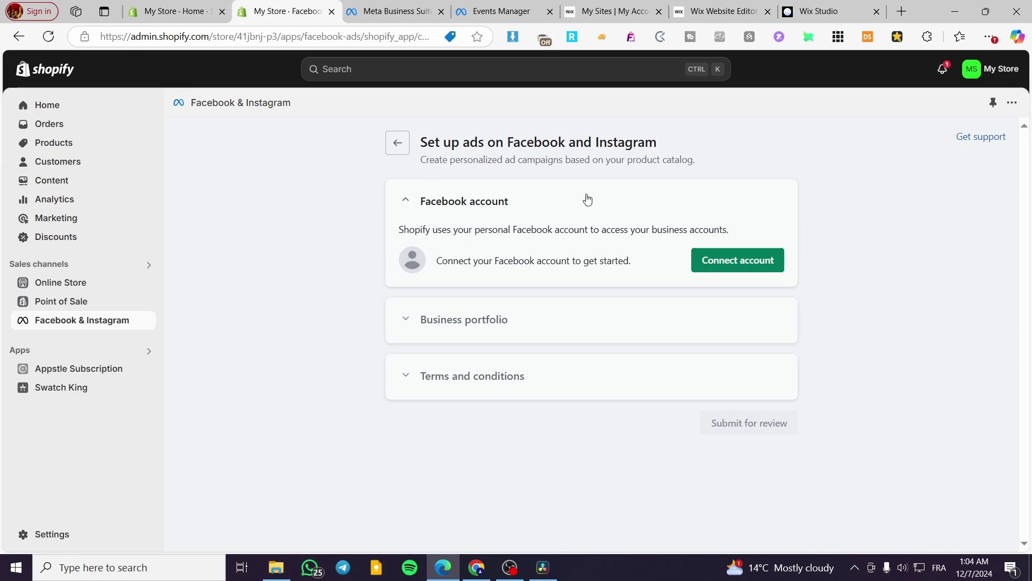
click(738, 260)
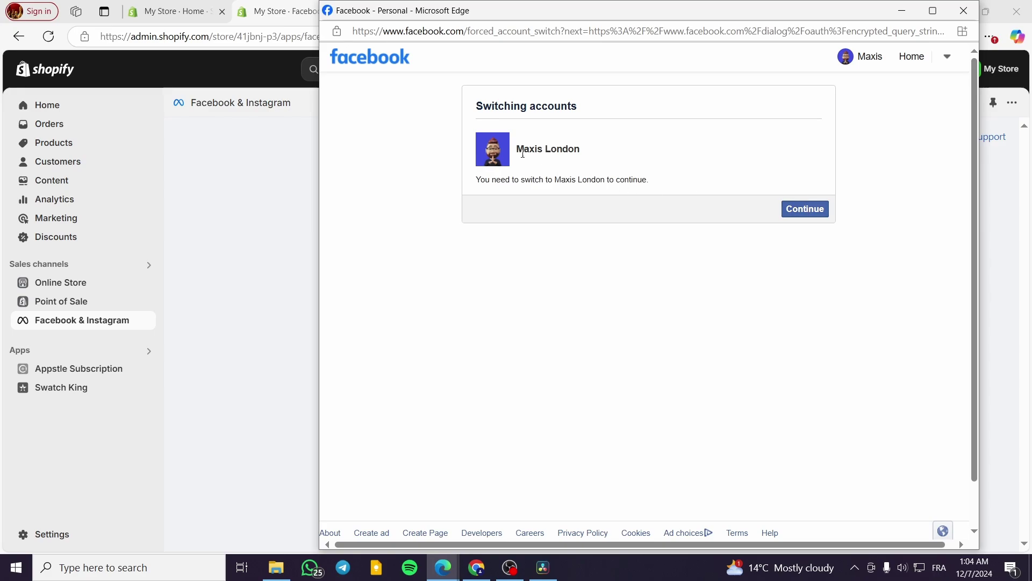
click(808, 209)
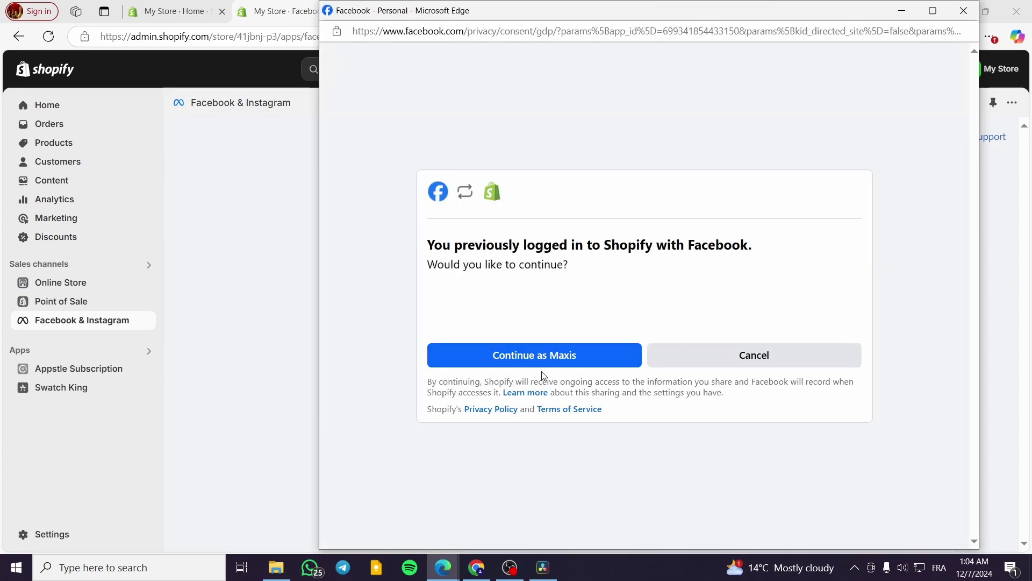
click(543, 362)
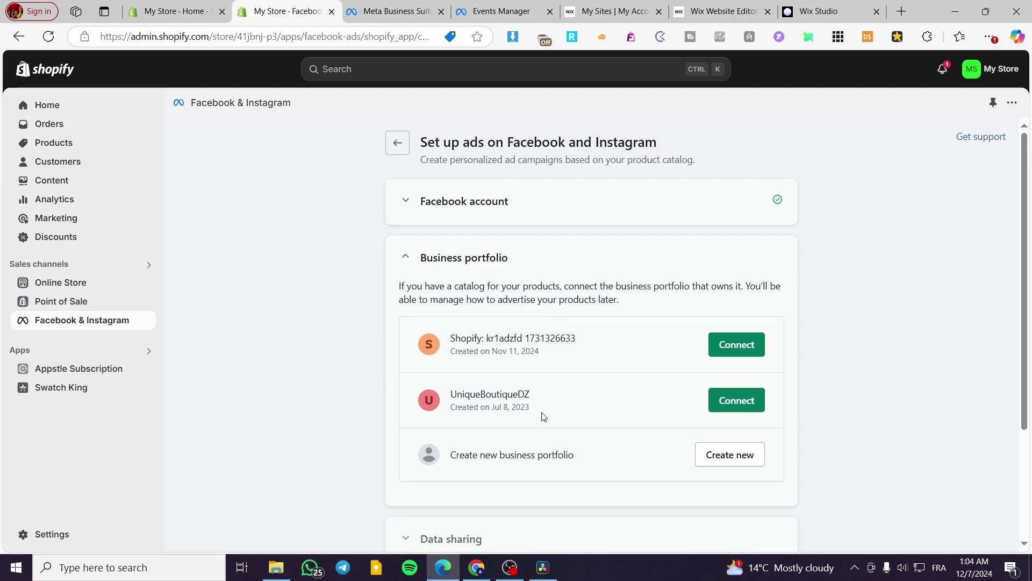
click(744, 404)
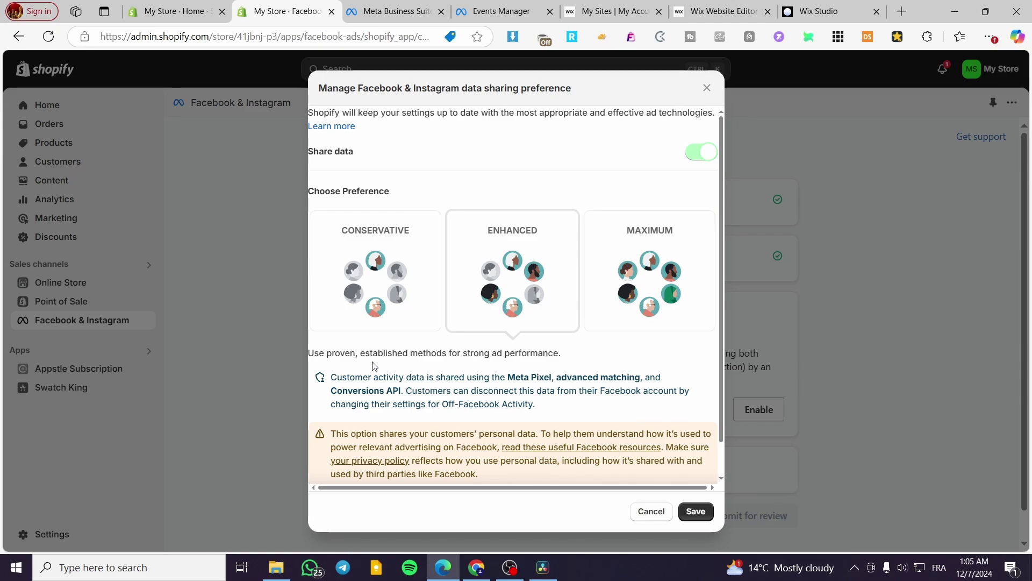
Step: Compare the Conservative and Enhanced data sharing preferences, including how Enhanced uses the Conversions API
click(387, 253)
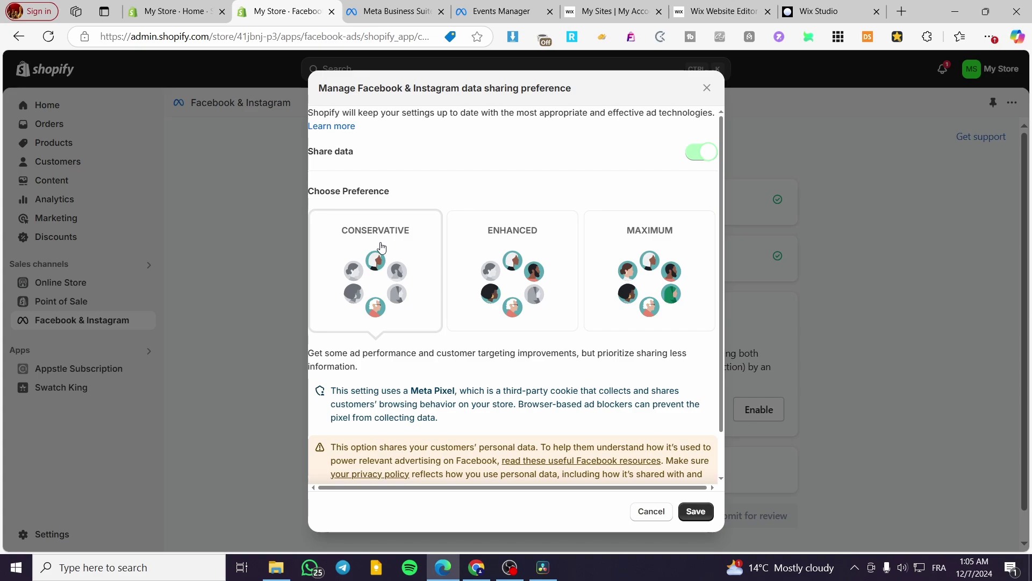
click(517, 250)
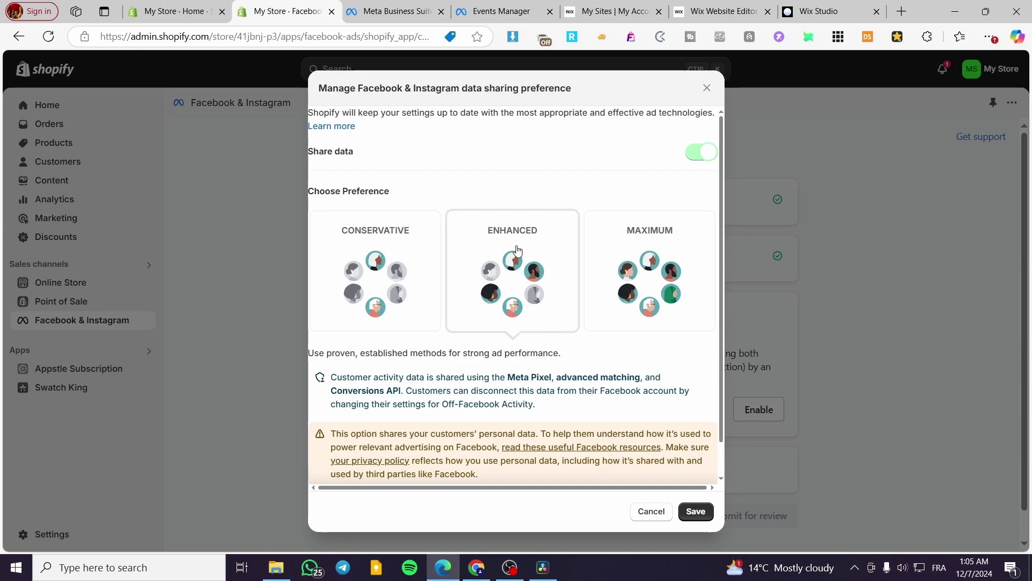
scroll(540, 278, down, 1)
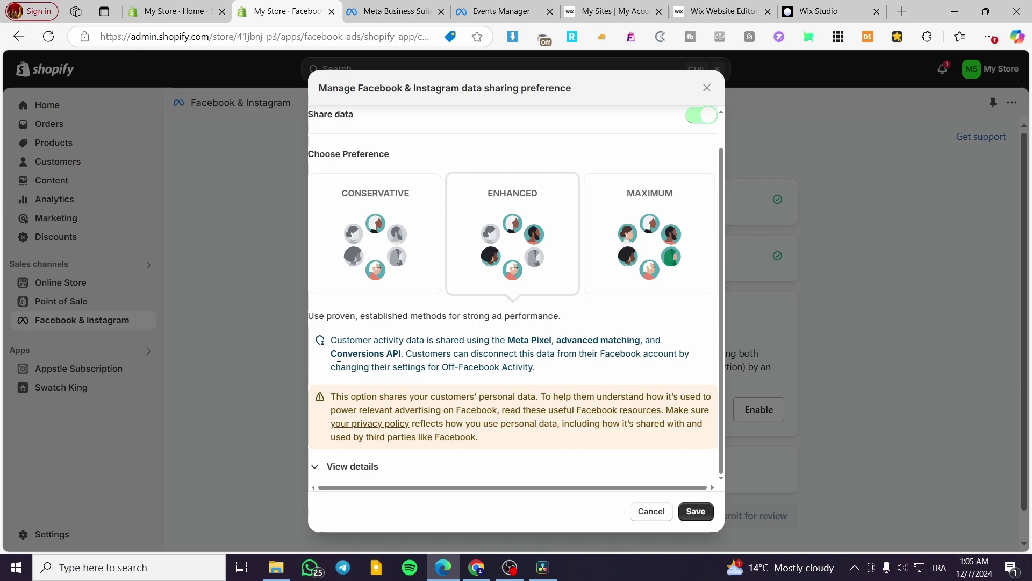
drag(331, 357, 403, 355)
Step: Set the Facebook & Instagram data sharing preference to Maximum, view its shared data details and save it
click(596, 280)
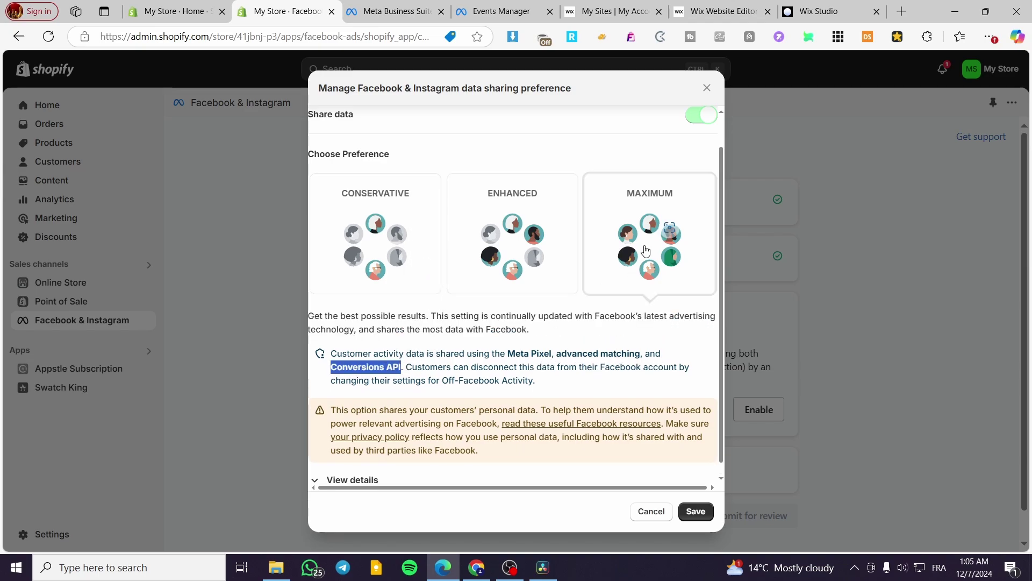
click(508, 275)
click(669, 231)
click(669, 159)
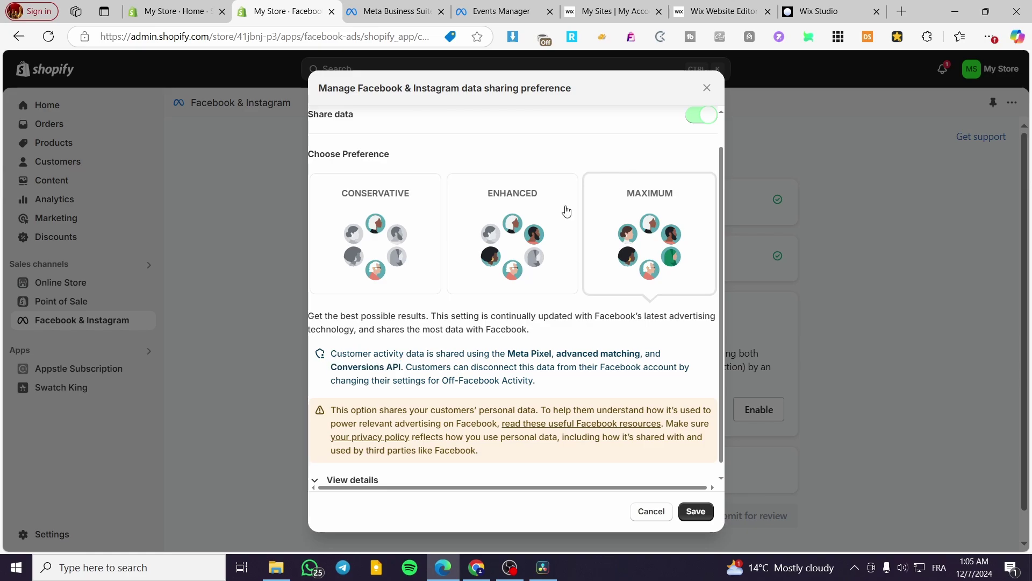
scroll(538, 457, down, 1)
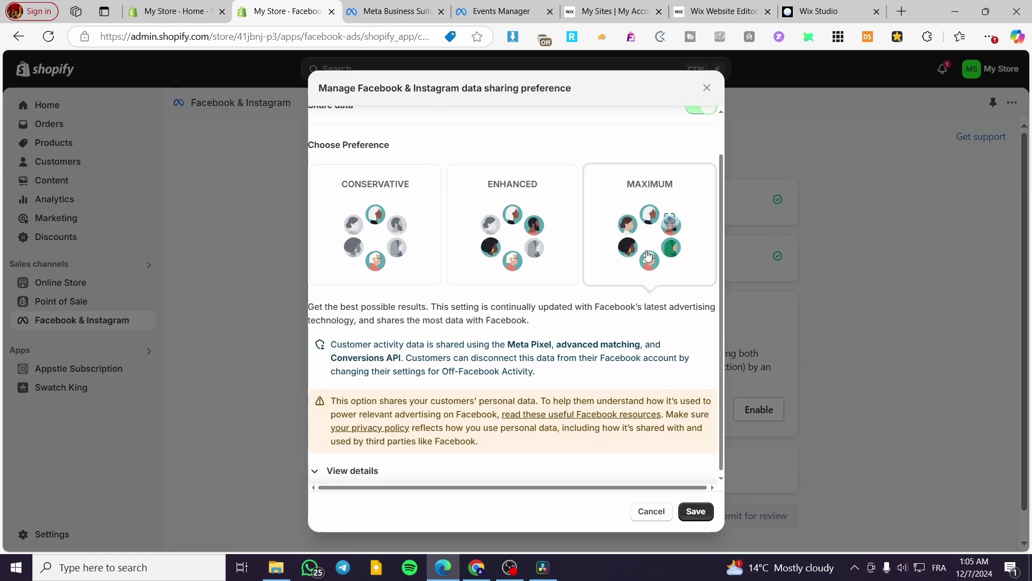
click(335, 468)
scroll(467, 369, down, 5)
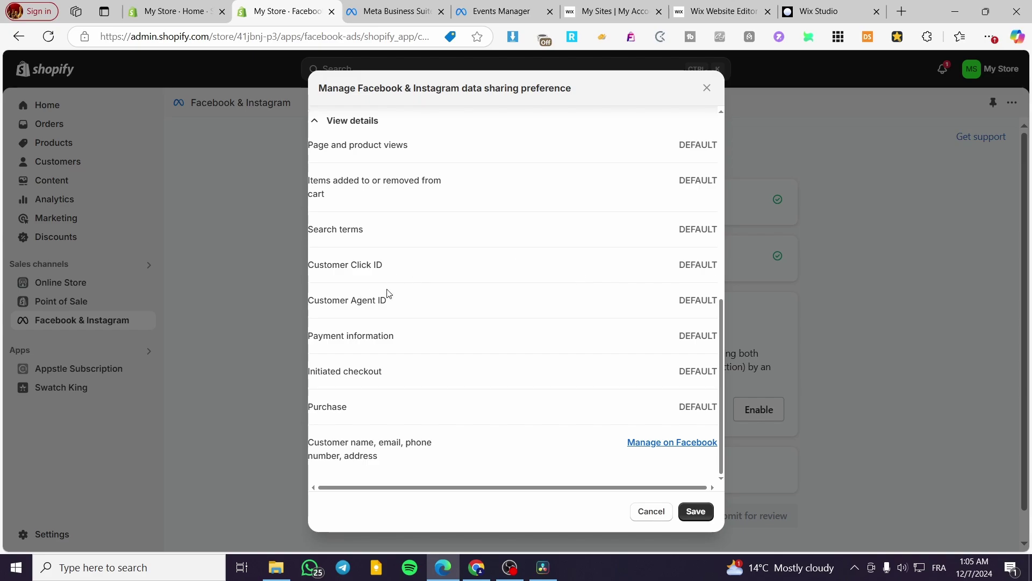
click(697, 512)
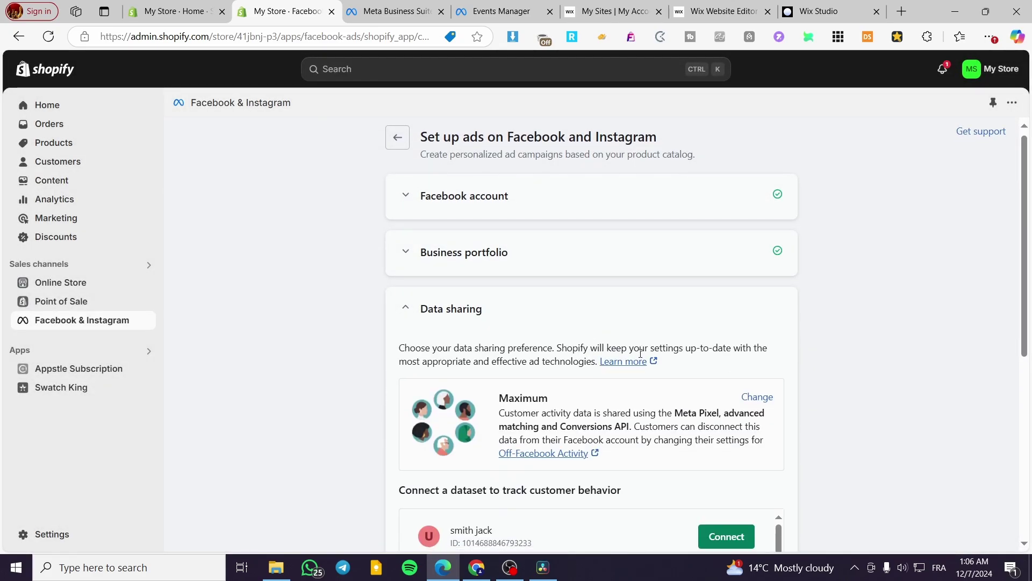
Step: Check the offered datasets against the Events Manager data sources and connect "Pixel de site web" to the Shopify store
scroll(703, 337, down, 4)
scroll(451, 324, down, 1)
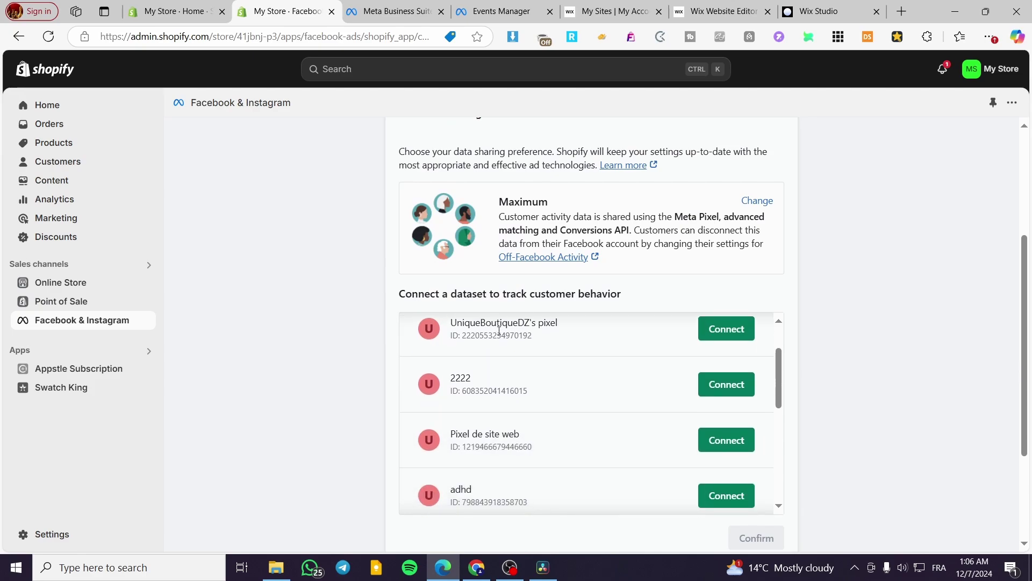
scroll(668, 369, up, 1)
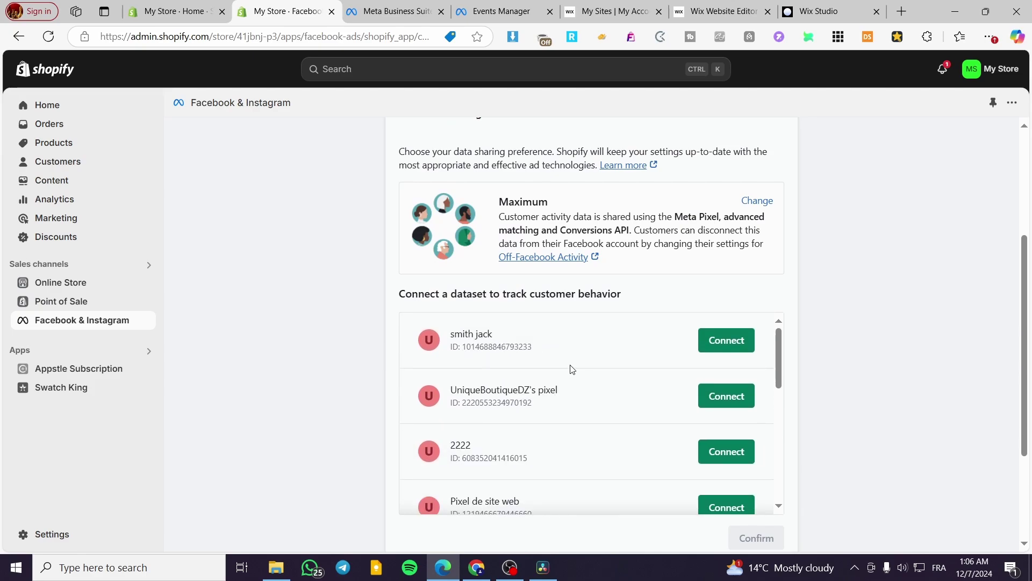
click(473, 6)
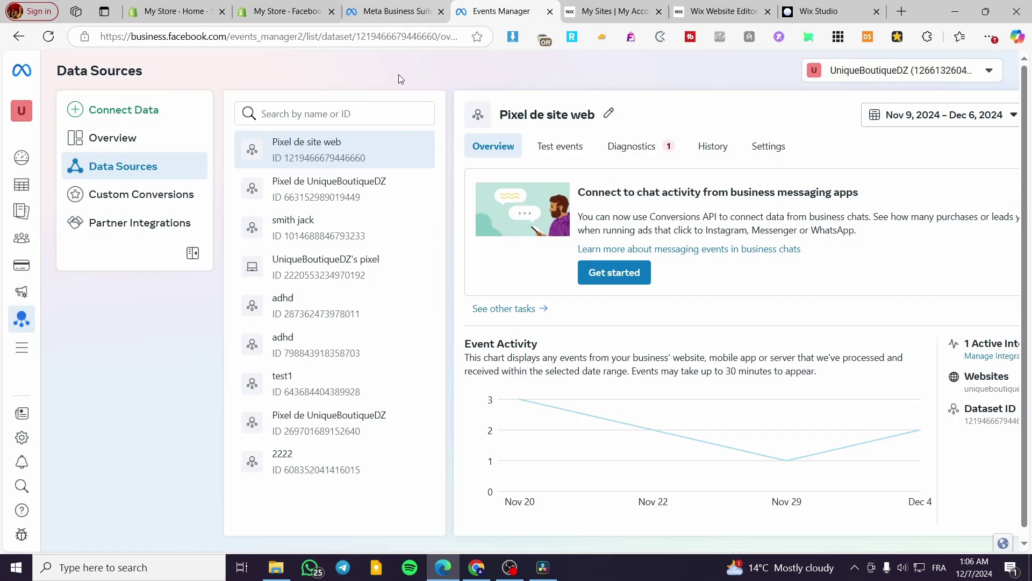
click(308, 6)
scroll(520, 379, down, 4)
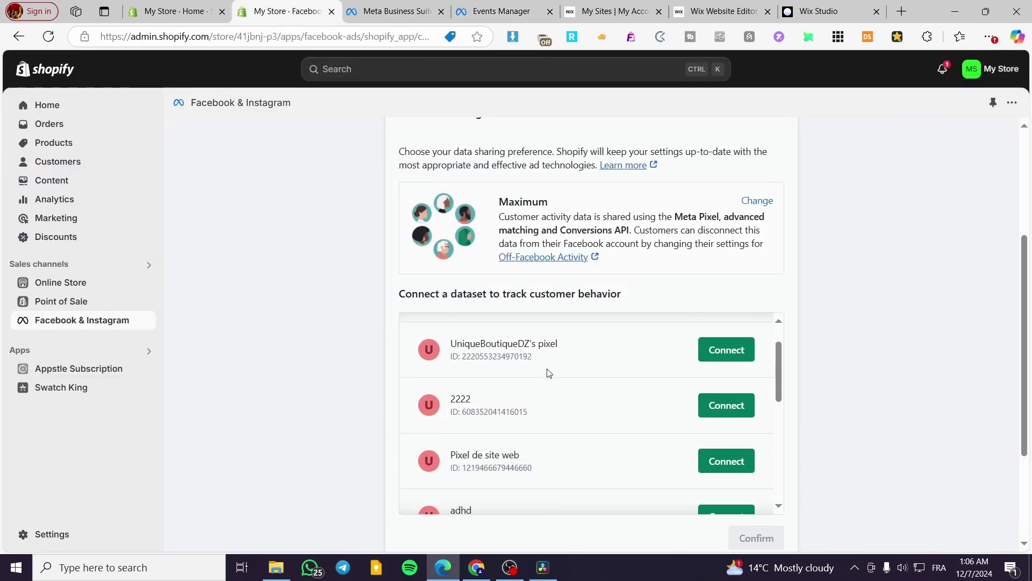
scroll(551, 372, up, 1)
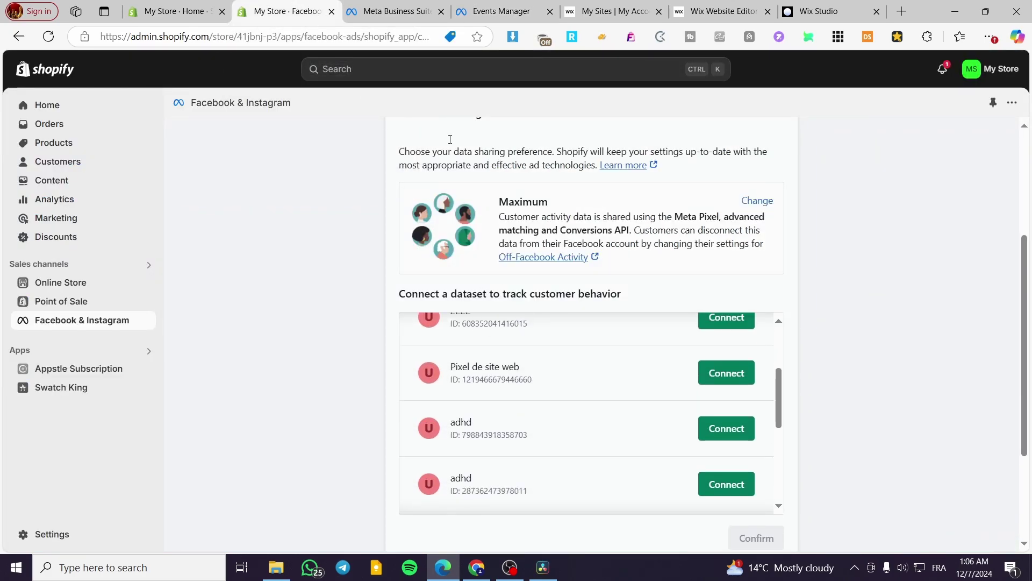
click(495, 10)
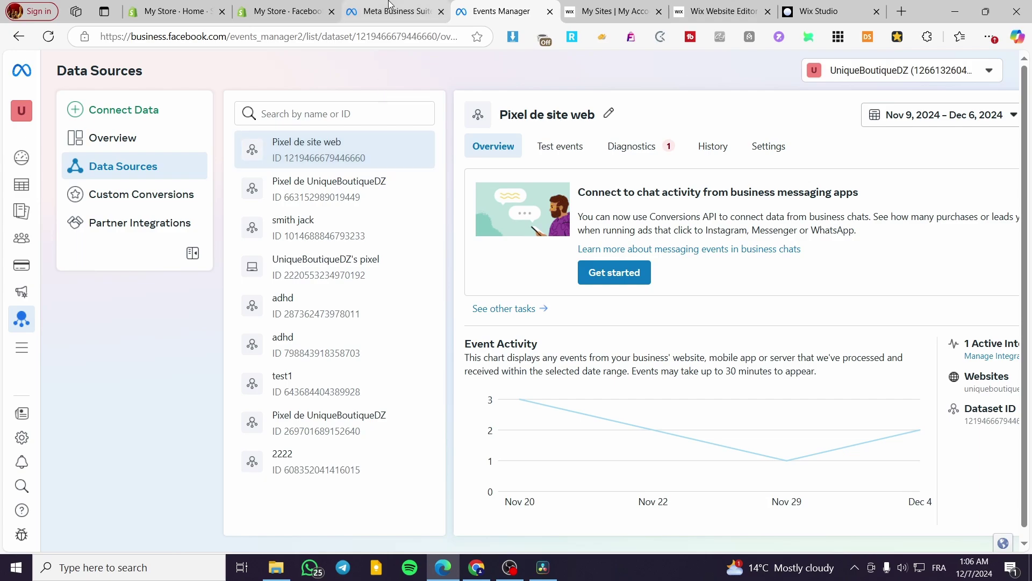
click(287, 11)
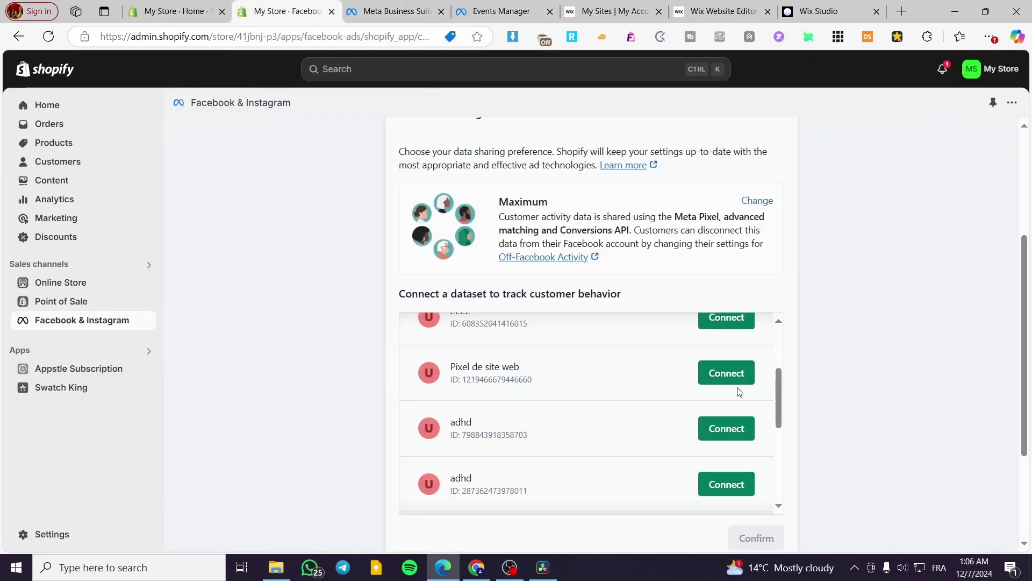
click(728, 374)
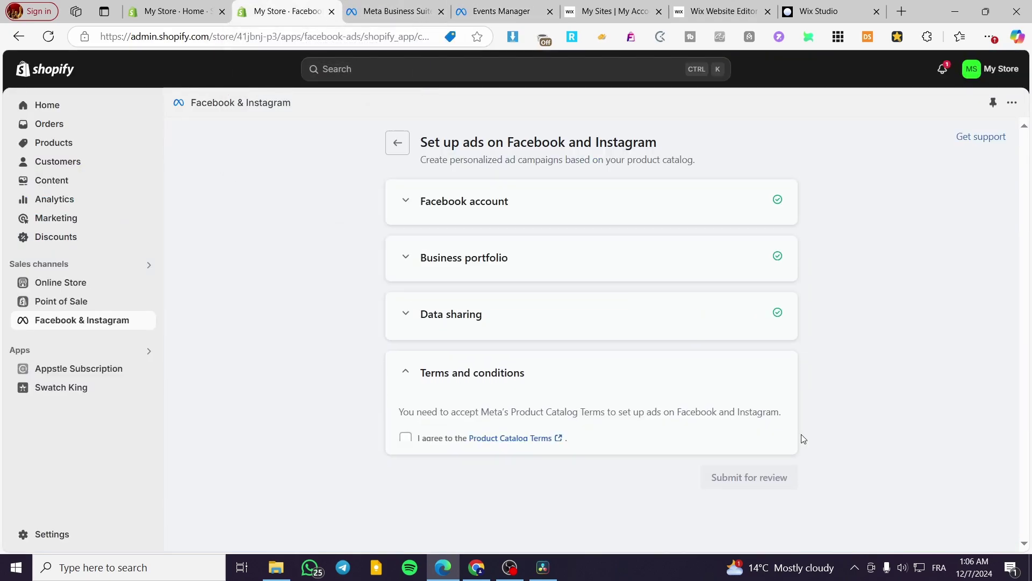
Step: Agree to Meta's Product Catalog Terms and submit the ads setup for review
click(406, 436)
click(773, 428)
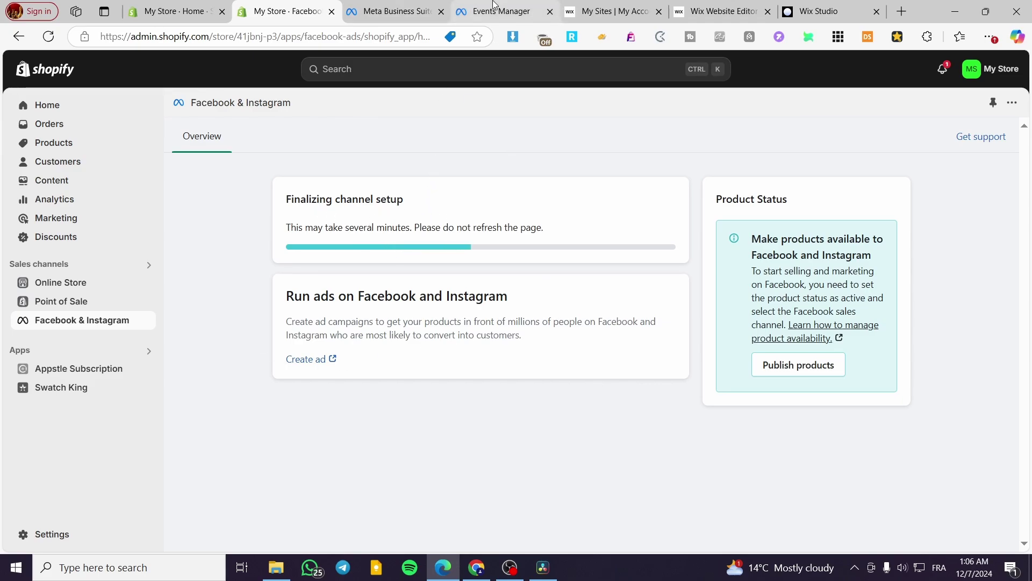
Step: Switch to Events Manager and examine the Conversions API setup options in the settings of the "Pixel de site web" dataset
click(494, 5)
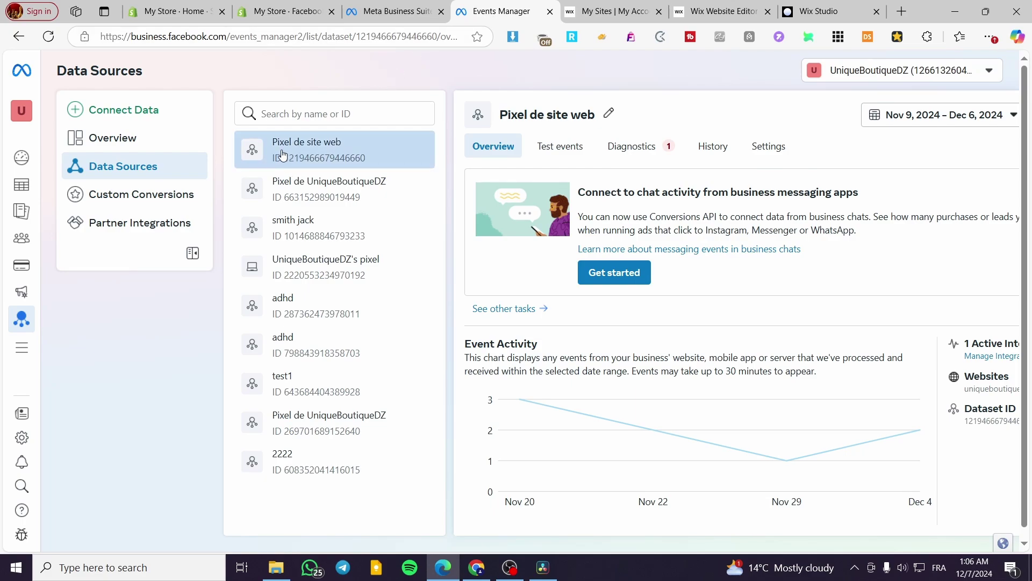
click(769, 154)
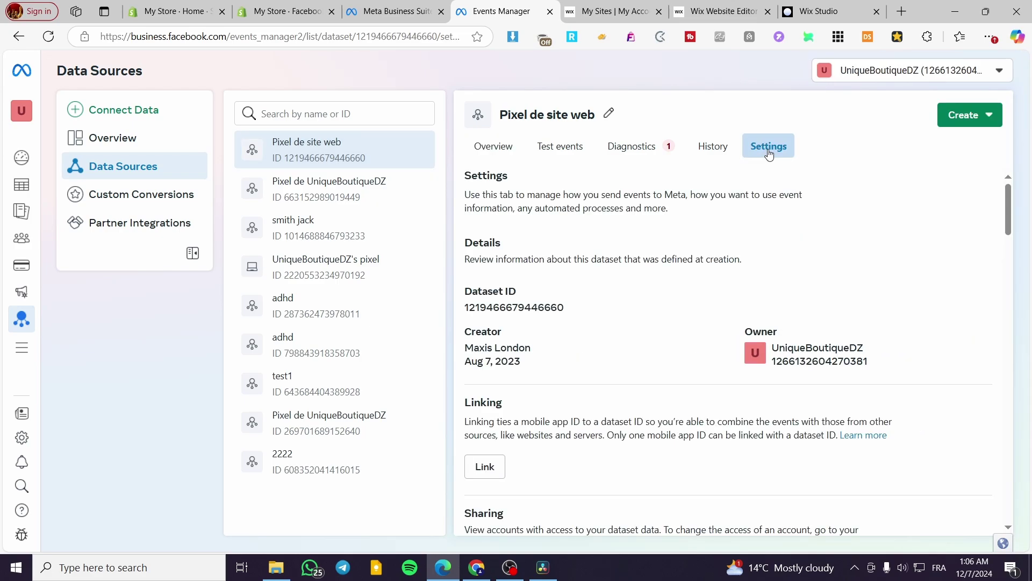
scroll(672, 245, down, 8)
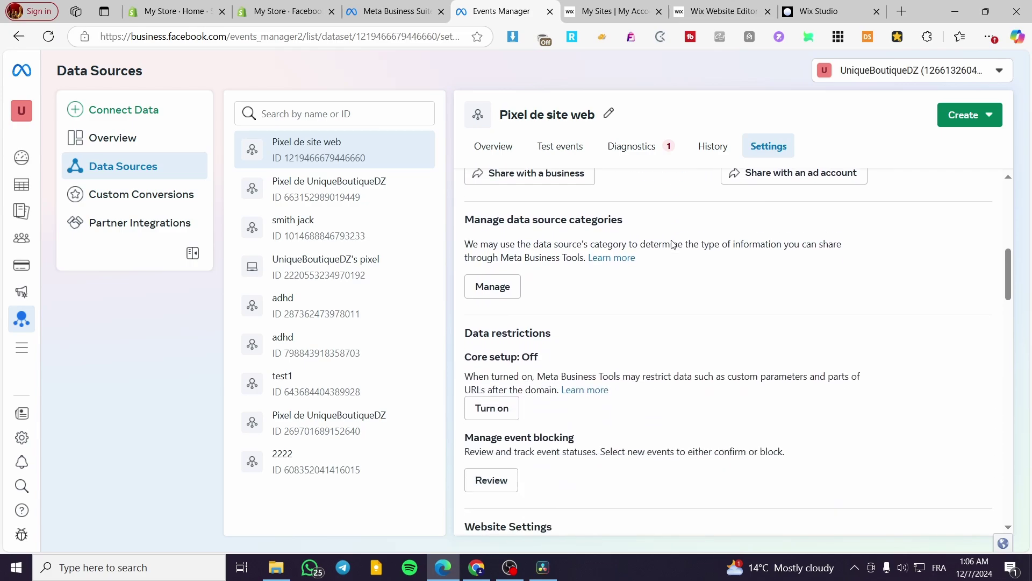
scroll(672, 244, down, 10)
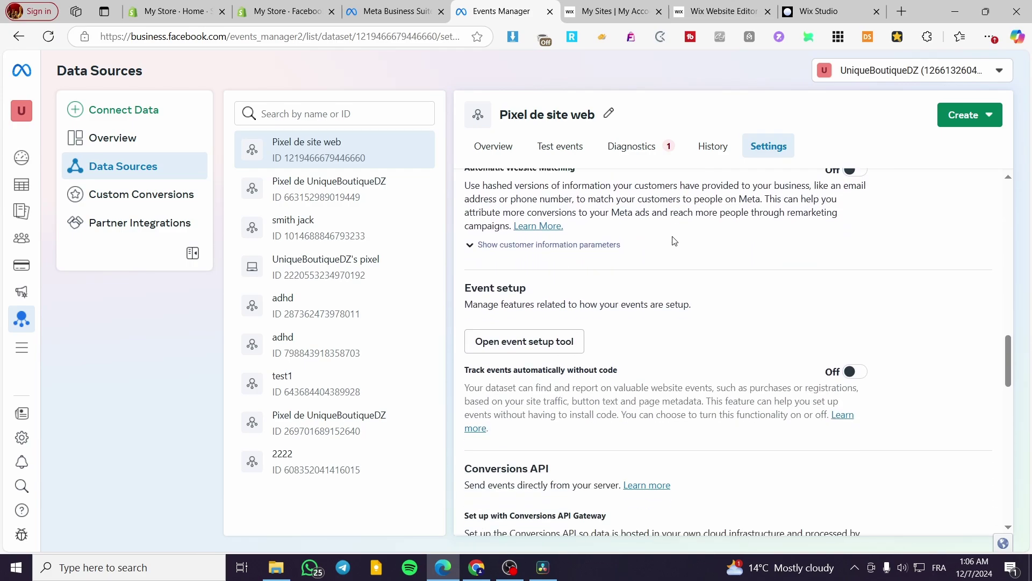
scroll(674, 241, down, 1)
scroll(508, 239, down, 2)
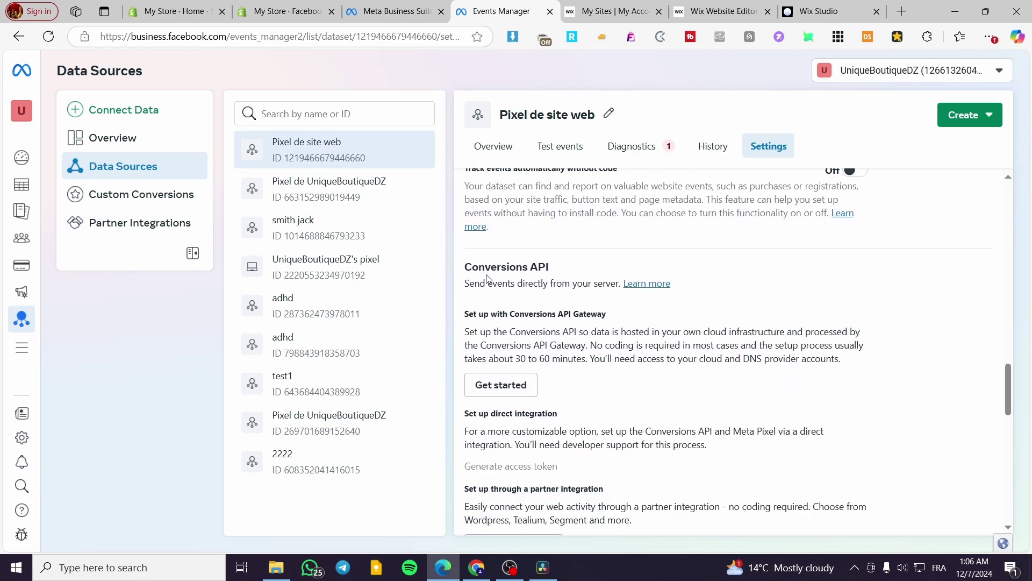
scroll(554, 267, down, 4)
scroll(551, 303, up, 2)
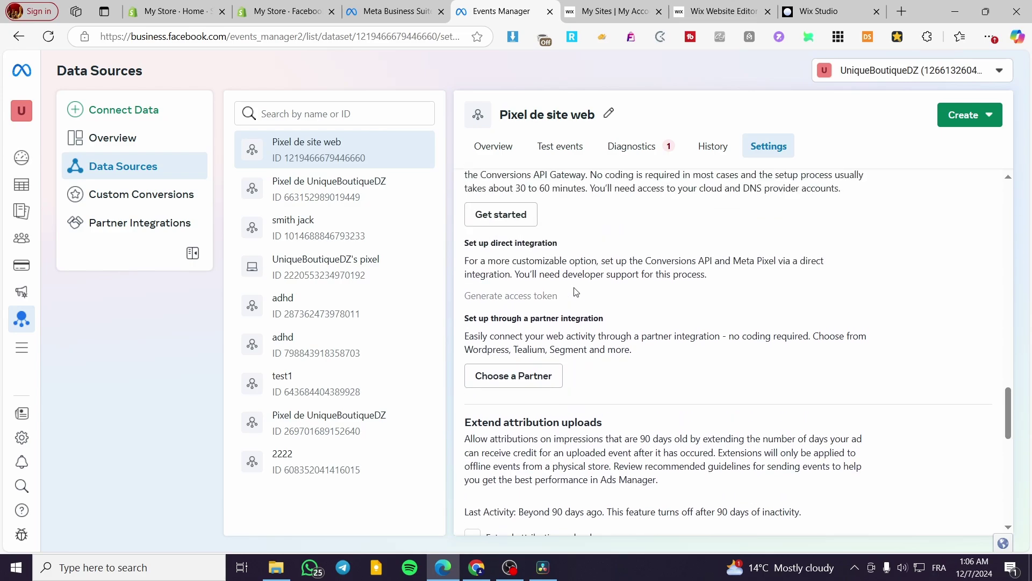
scroll(550, 302, up, 2)
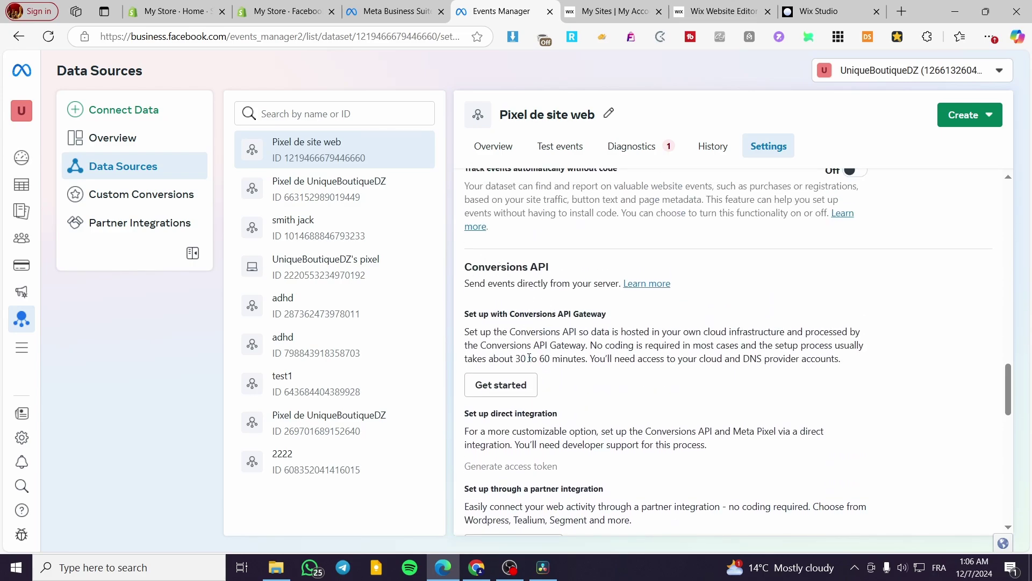
Step: Start a Conversions API partner integration with Shopify for the dataset and continue to My Store in Shopify
scroll(530, 362, down, 2)
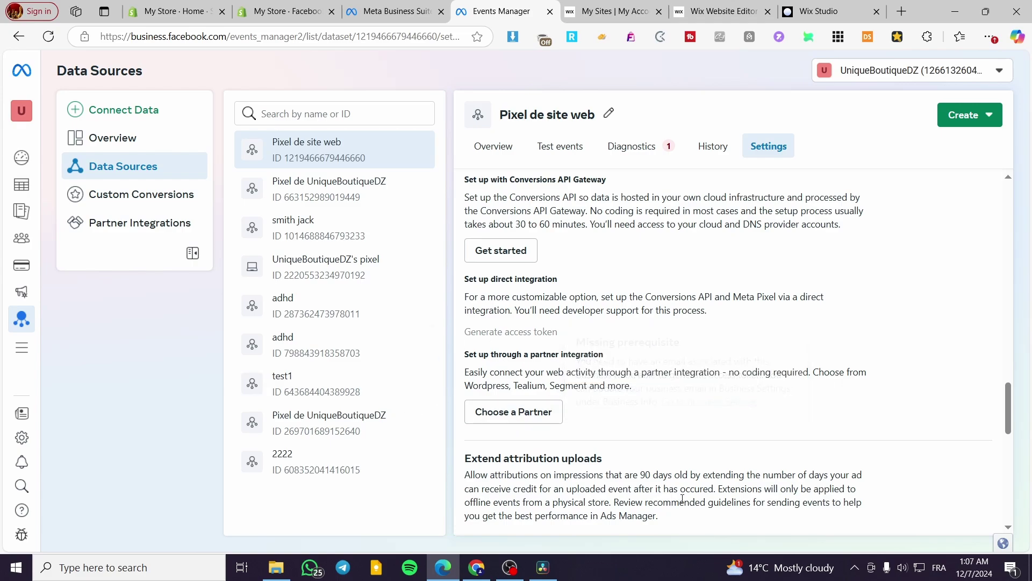
click(518, 412)
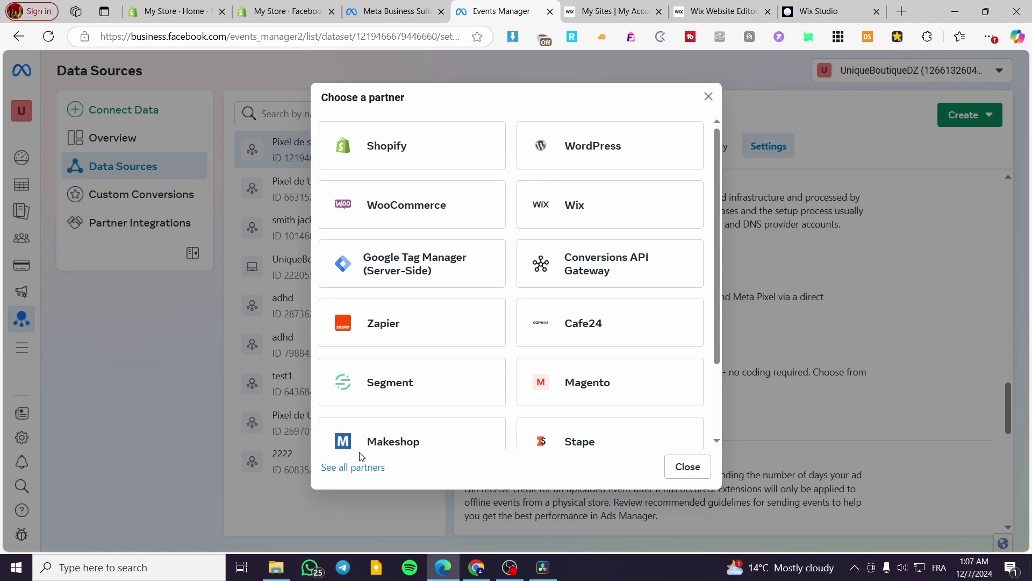
scroll(592, 309, down, 3)
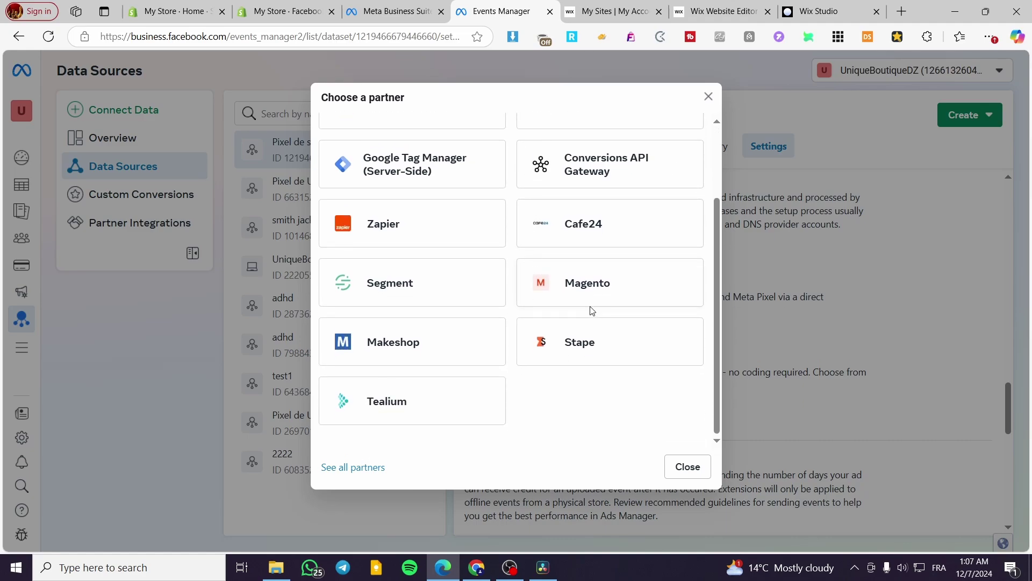
scroll(604, 302, up, 3)
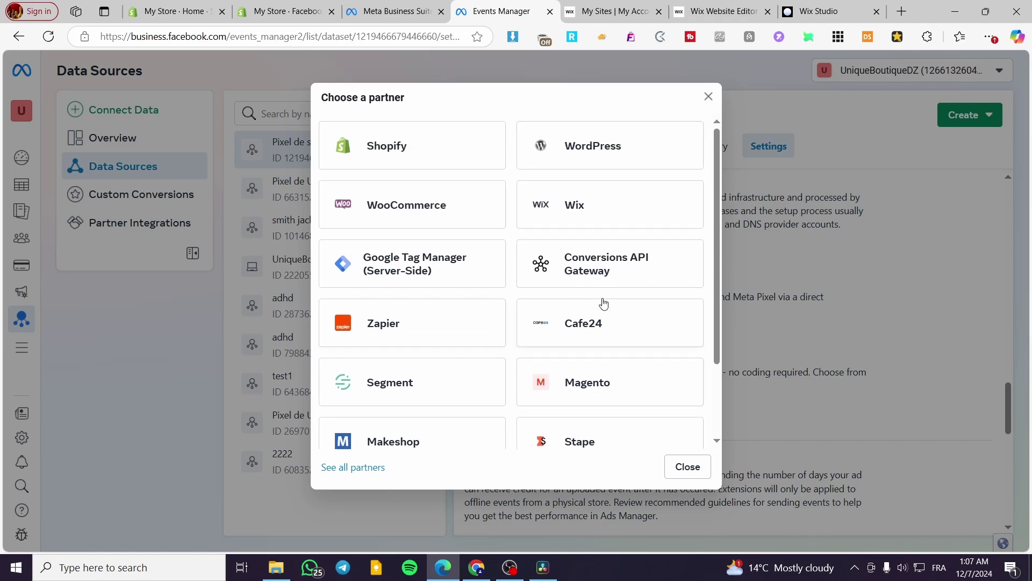
click(383, 163)
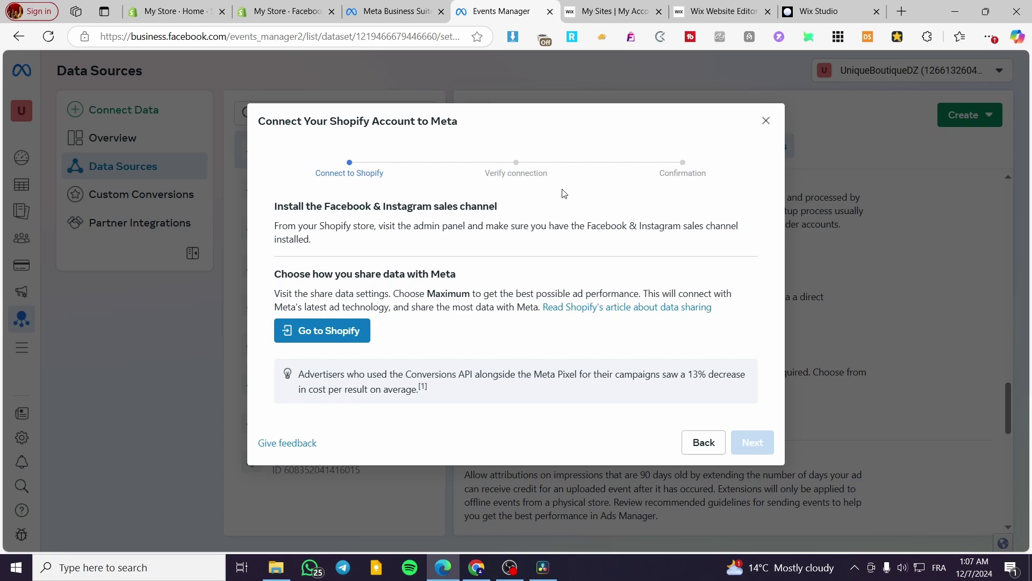
click(333, 329)
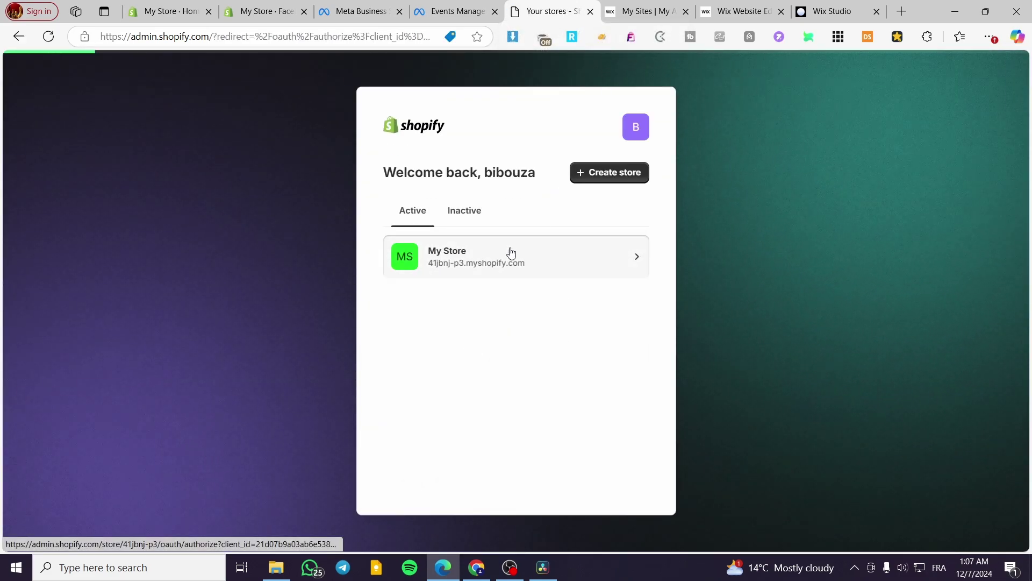
click(511, 253)
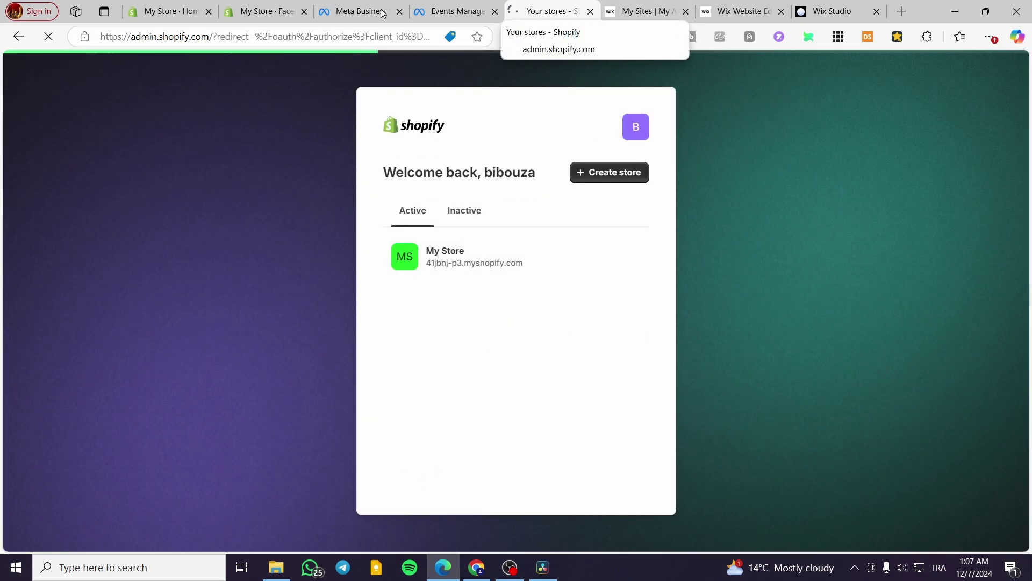
Step: Check the ads status and connected product catalog in the Facebook & Instagram app, and return to the Events Manager integration
click(288, 10)
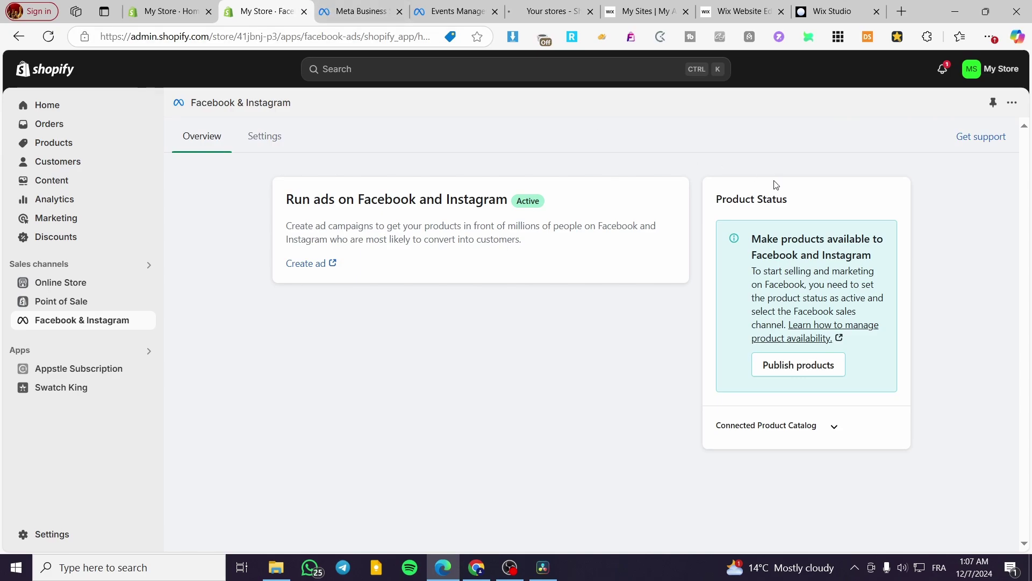
click(834, 426)
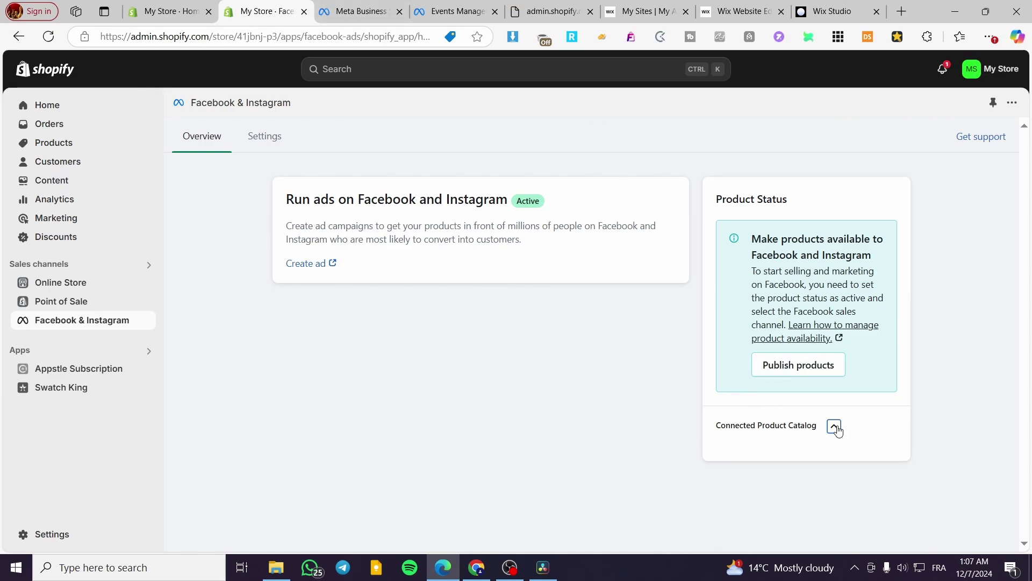
click(834, 427)
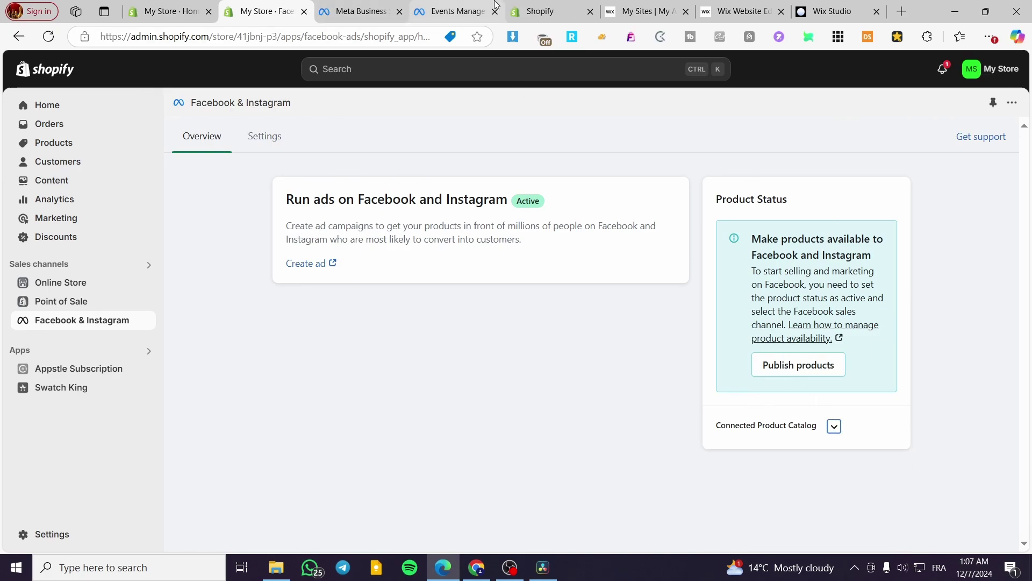
click(472, 10)
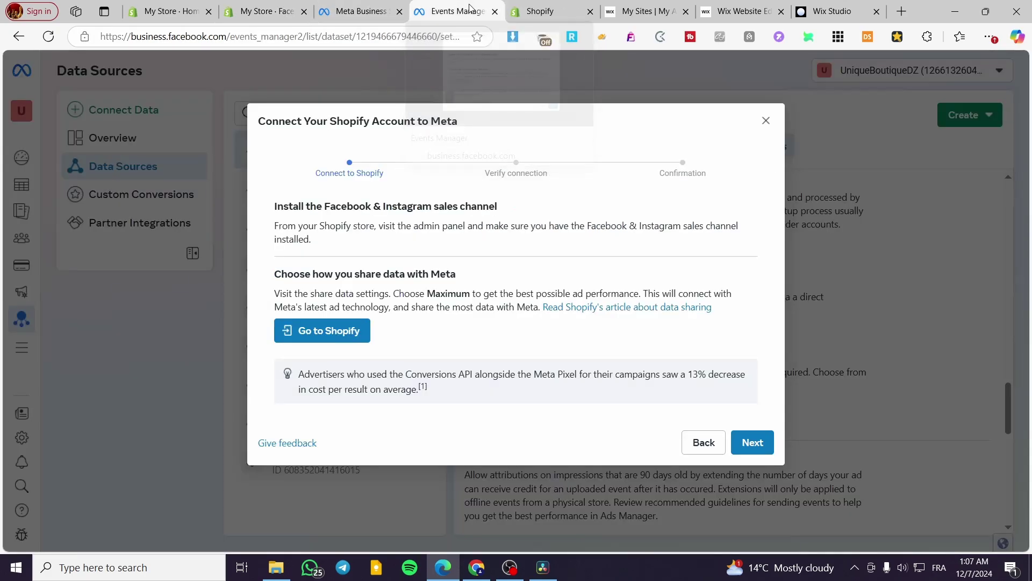
Step: Proceed through the Shopify connection's pixel verification to the confirmation stage and open event testing in Events Manager
click(753, 443)
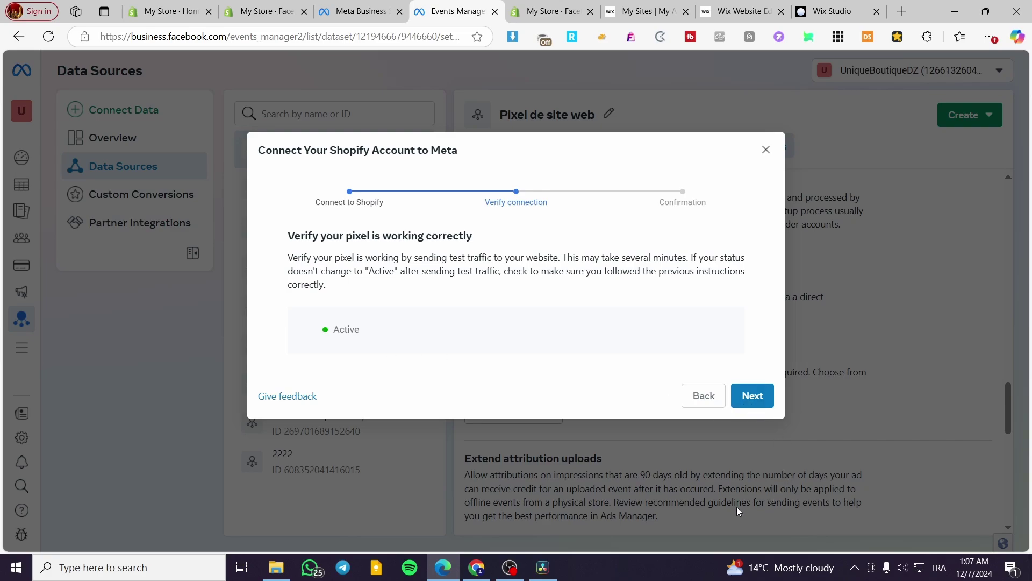
click(762, 395)
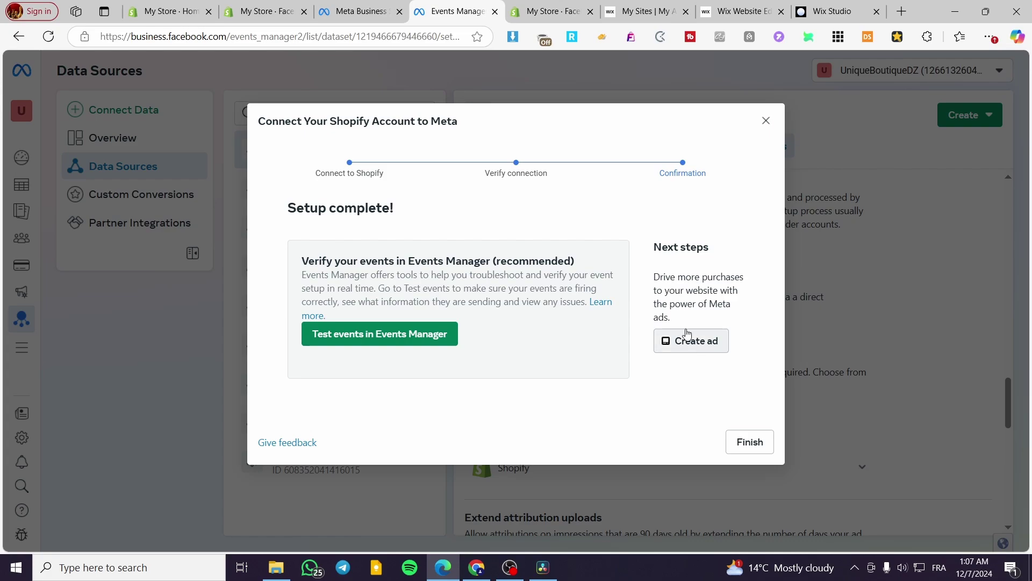
click(340, 342)
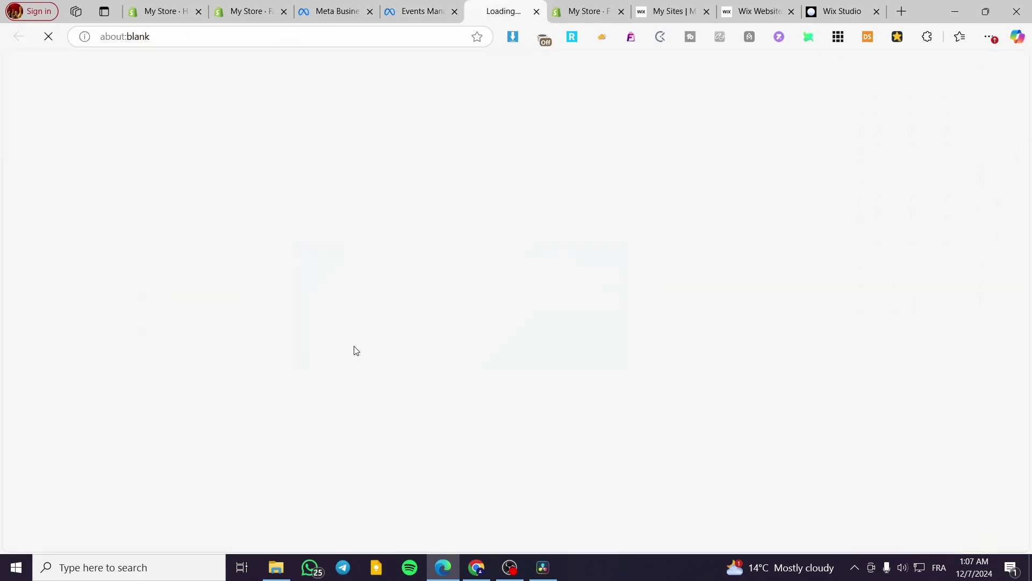
Step: Close the extra Shopify store tab and dismiss the value and currency metrics tip in the "Pixel de site web" overview
click(574, 16)
click(623, 12)
click(506, 11)
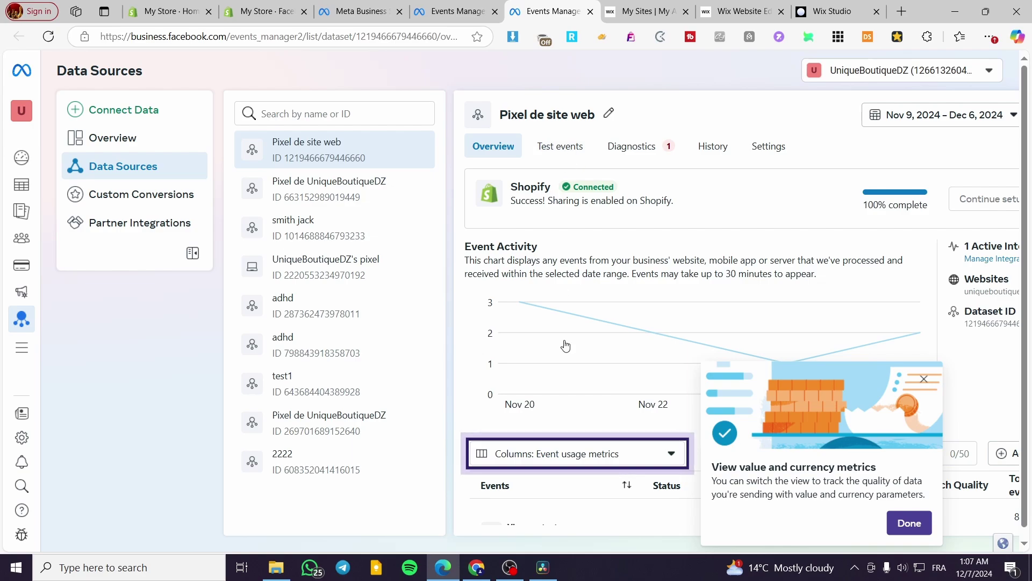
click(909, 522)
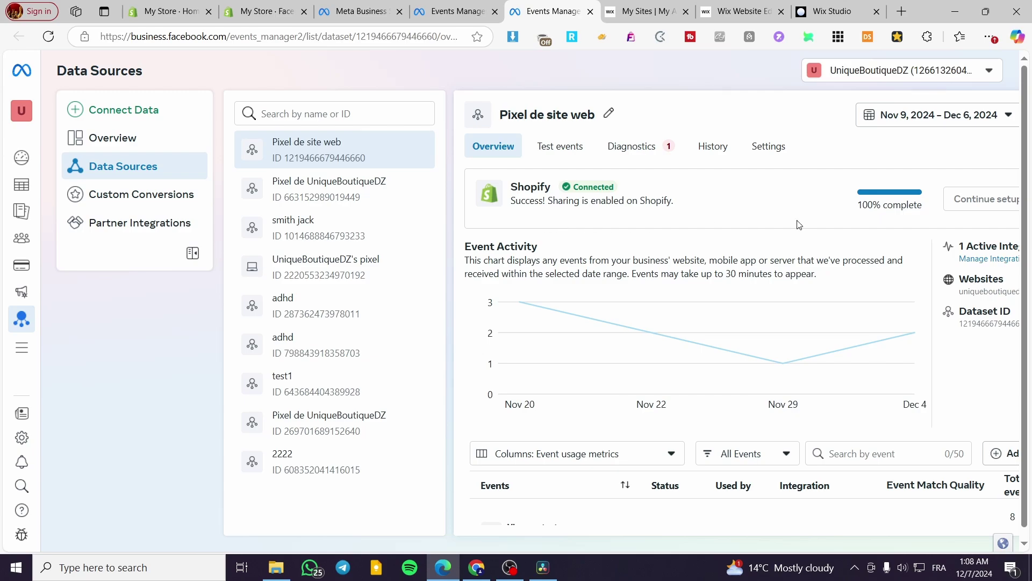
Step: Return to the Shopify connection wizard in Events Manager and finish the setup
mouse_move(611, 7)
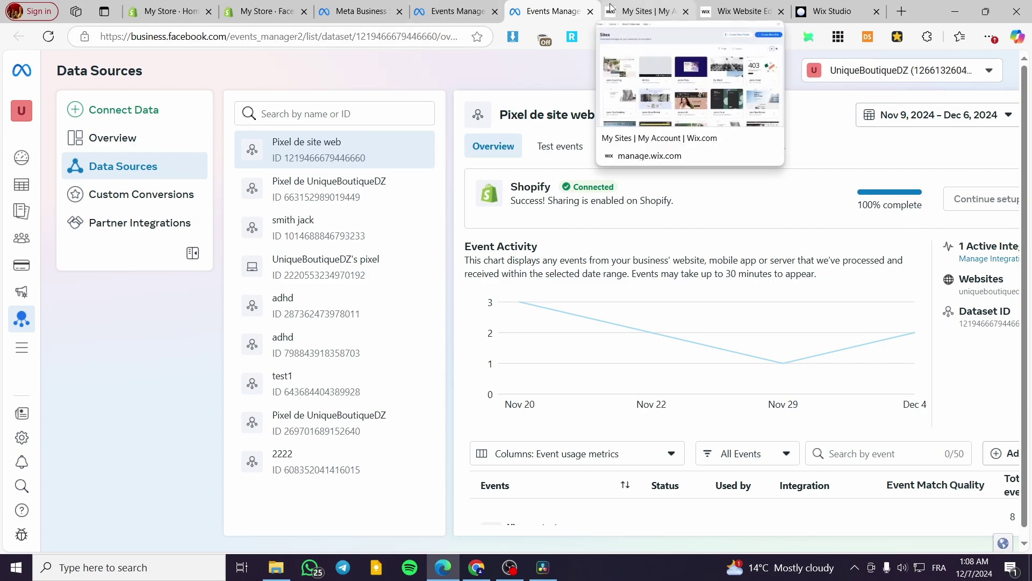
click(628, 19)
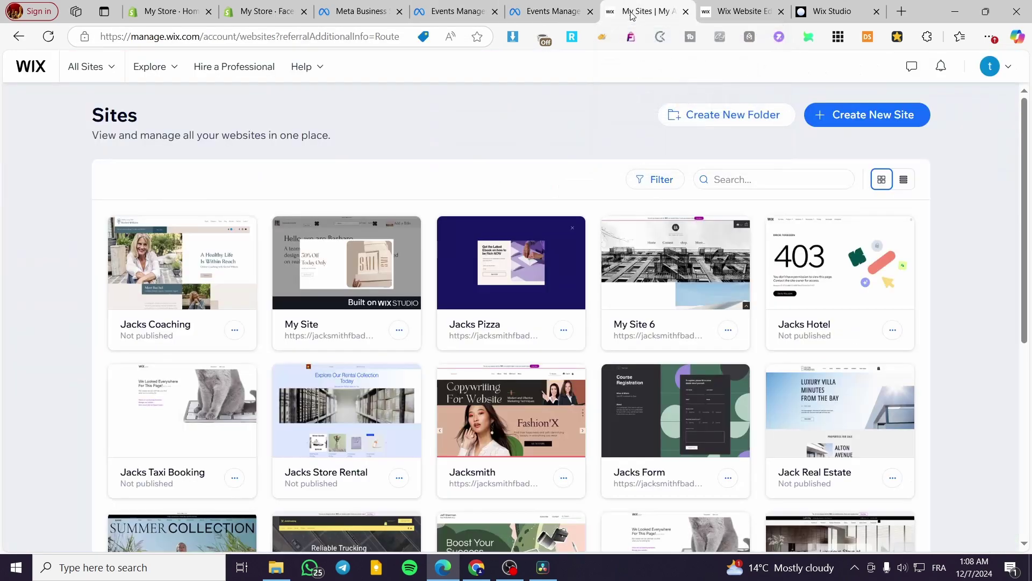
click(551, 11)
click(457, 11)
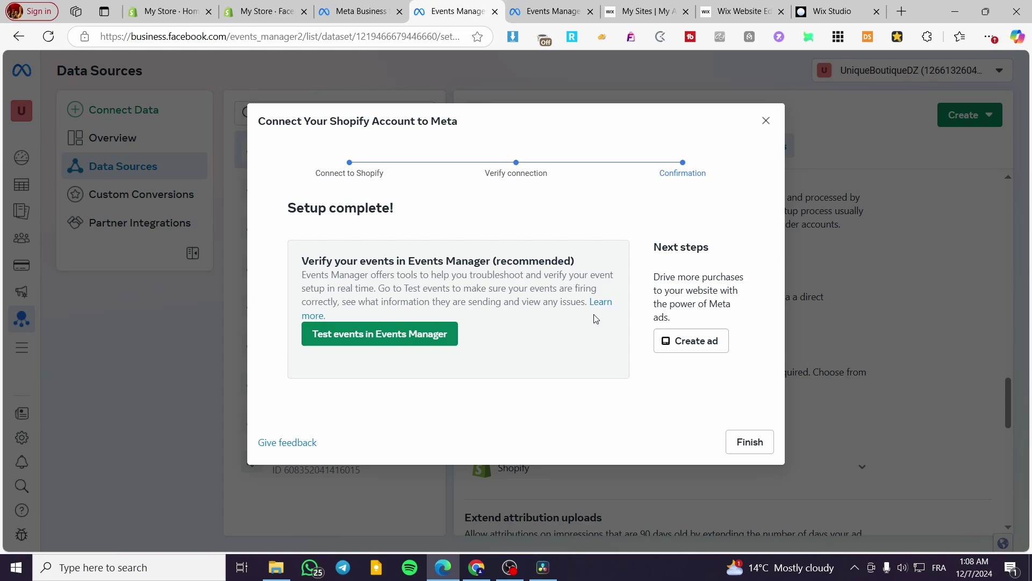
click(762, 448)
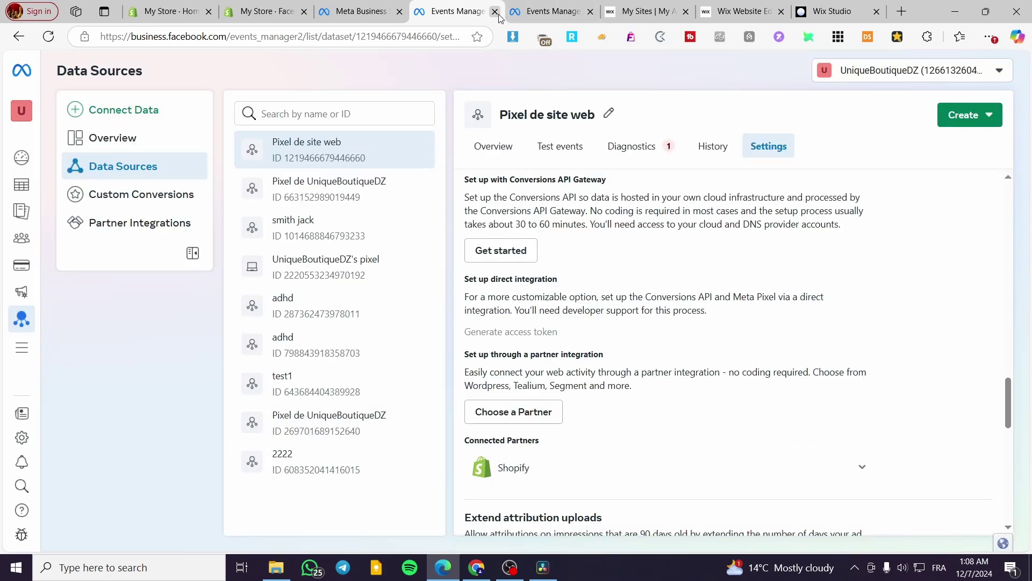
Step: Review the ads status in Shopify's Facebook & Instagram app and the event activity and integrations in the "Pixel de site web" overview
click(570, 11)
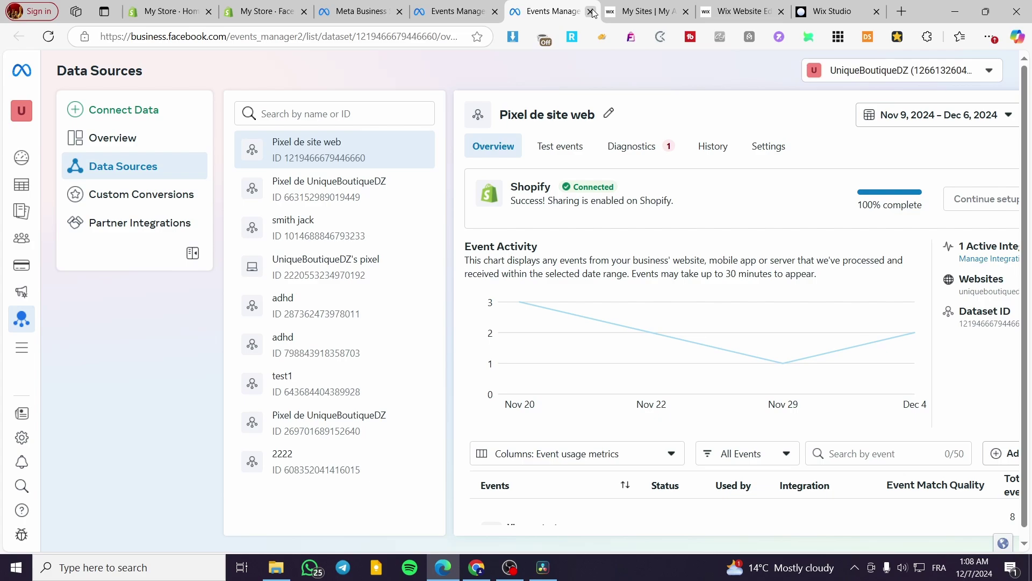
click(354, 12)
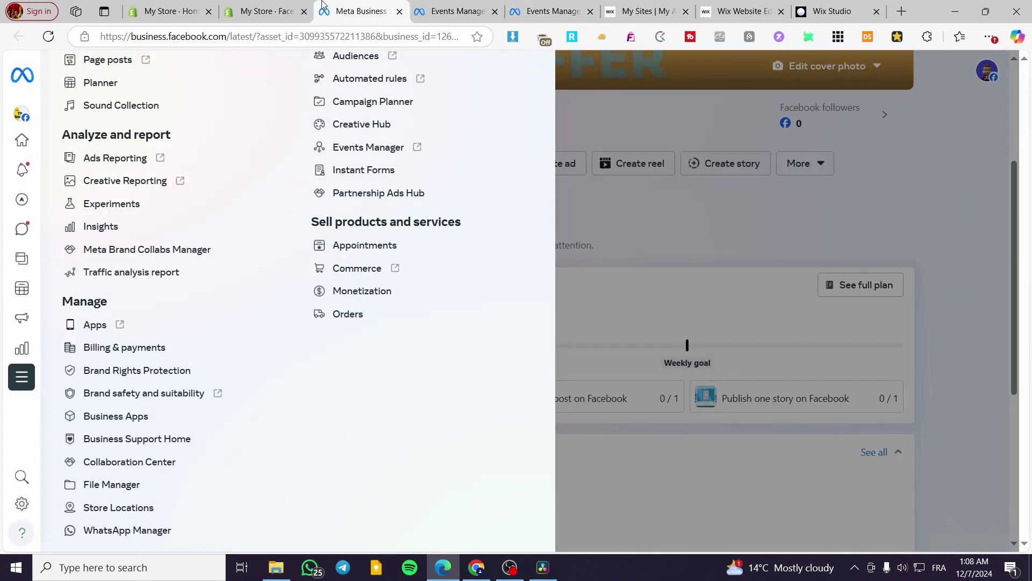
click(266, 11)
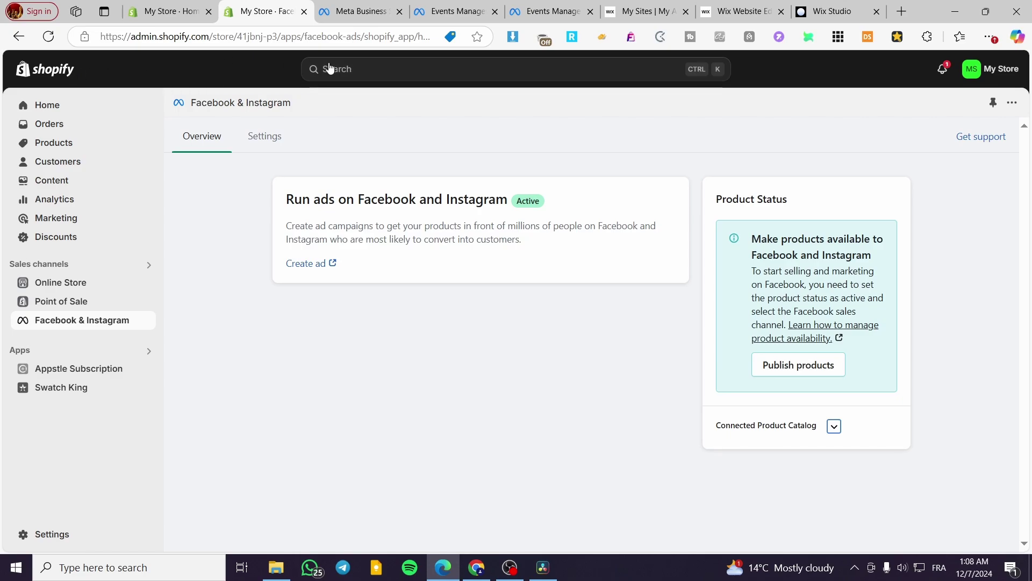
click(538, 5)
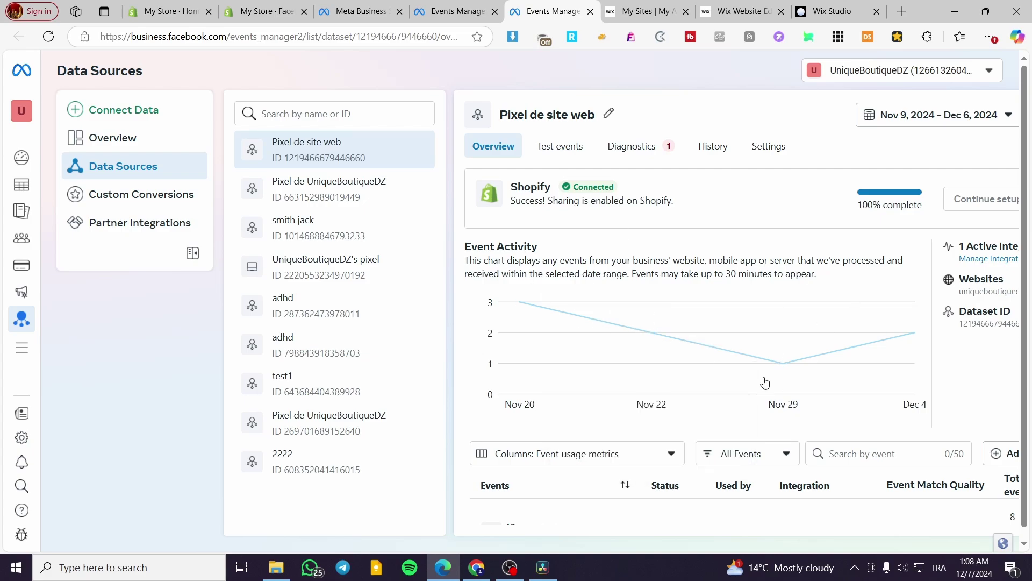
mouse_move(764, 349)
scroll(764, 349, down, 1)
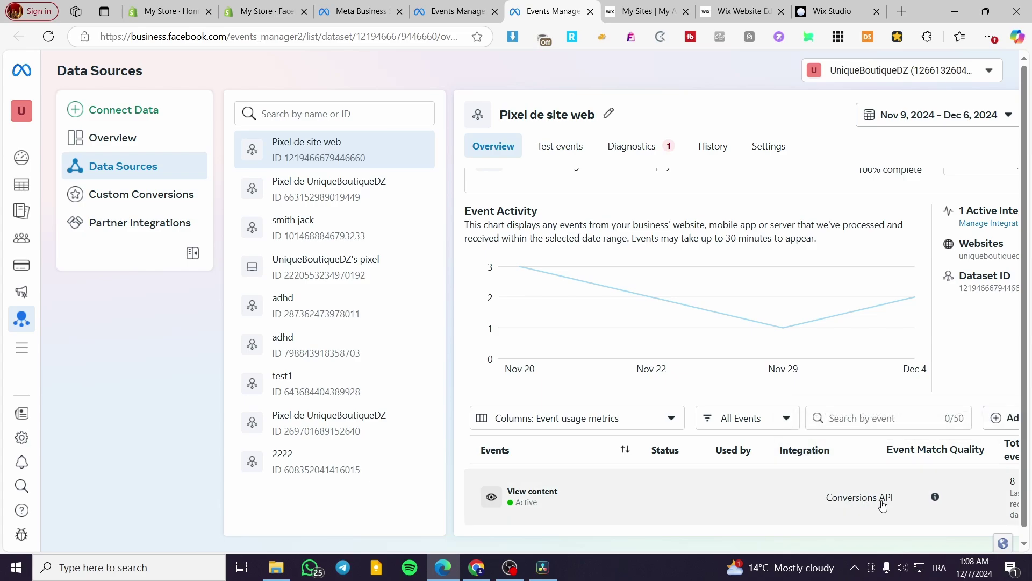
scroll(842, 471, up, 4)
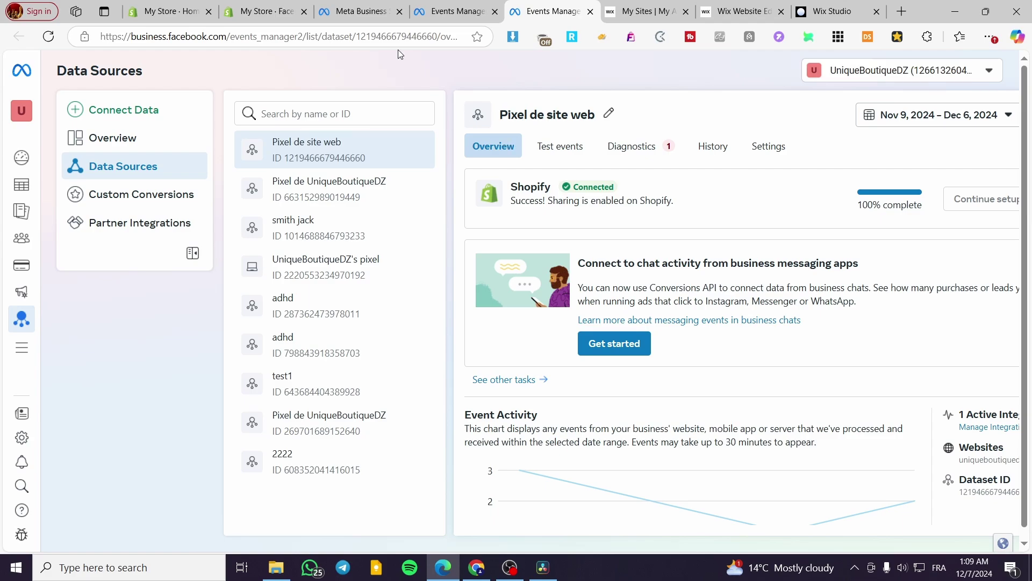
Step: Open ad creation from Shopify's Facebook & Instagram app, view the campaigns in Ads Manager, and return to the store
click(264, 11)
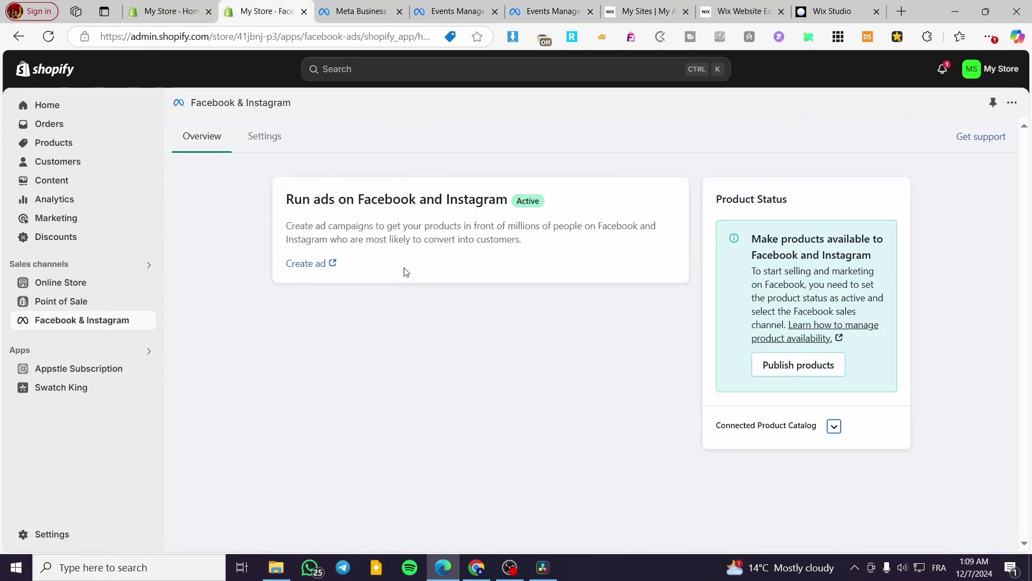
click(316, 267)
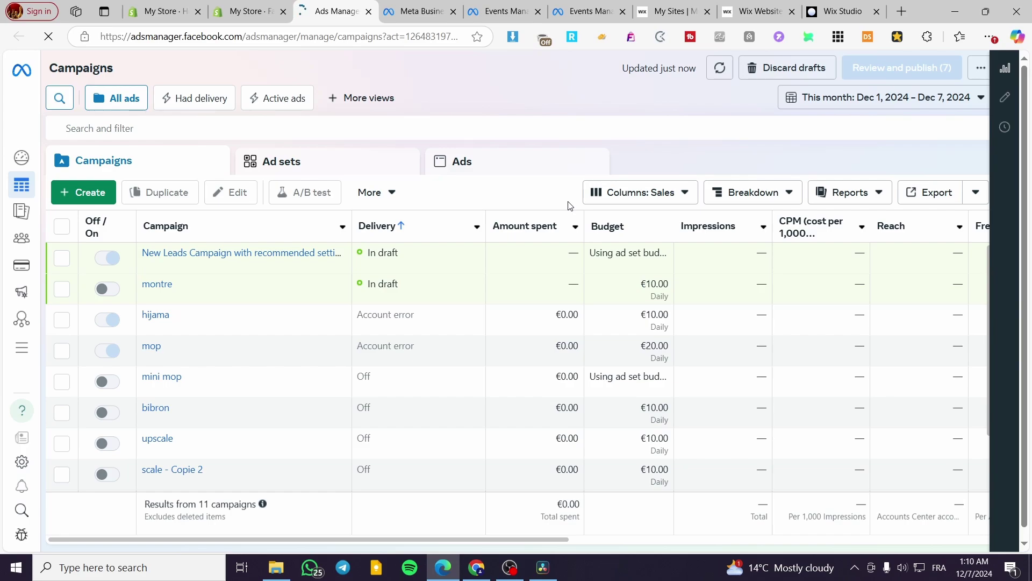
click(368, 11)
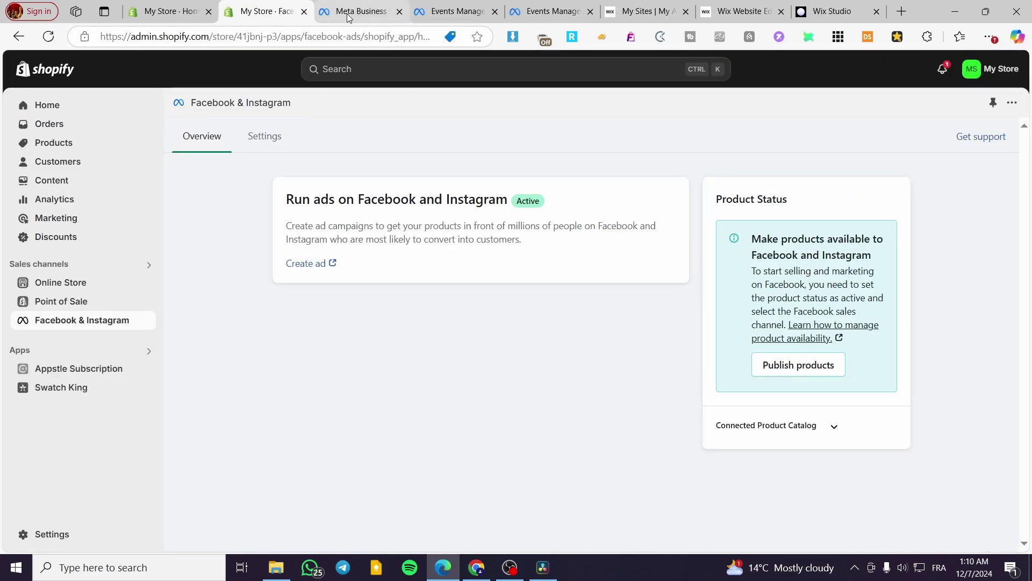